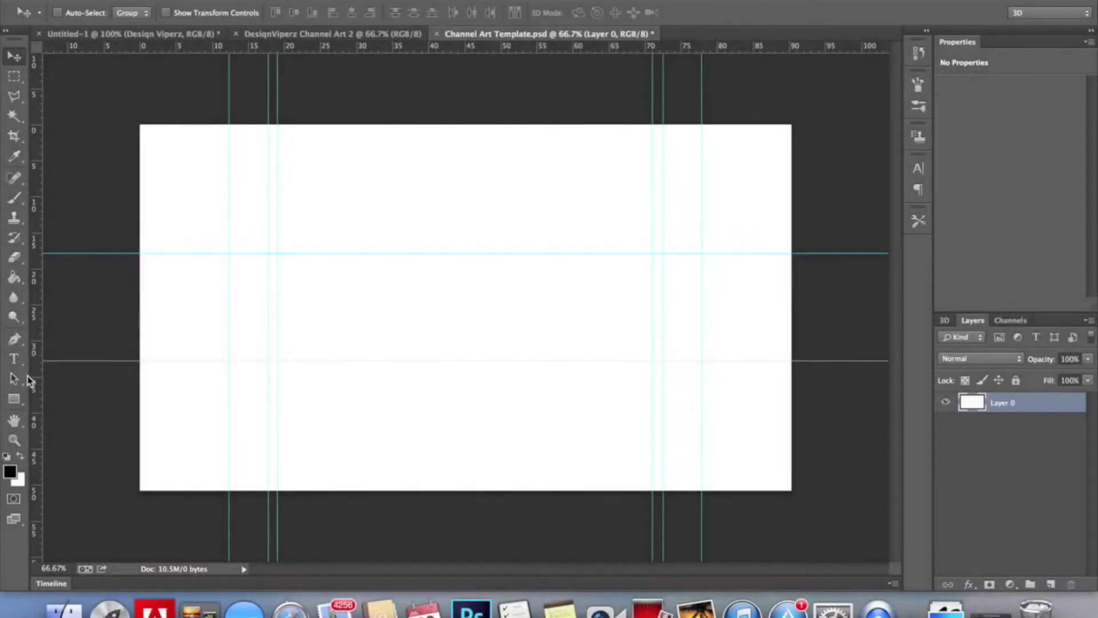
Fill the channel art background with a mid-grey radial gradient
click(81, 273)
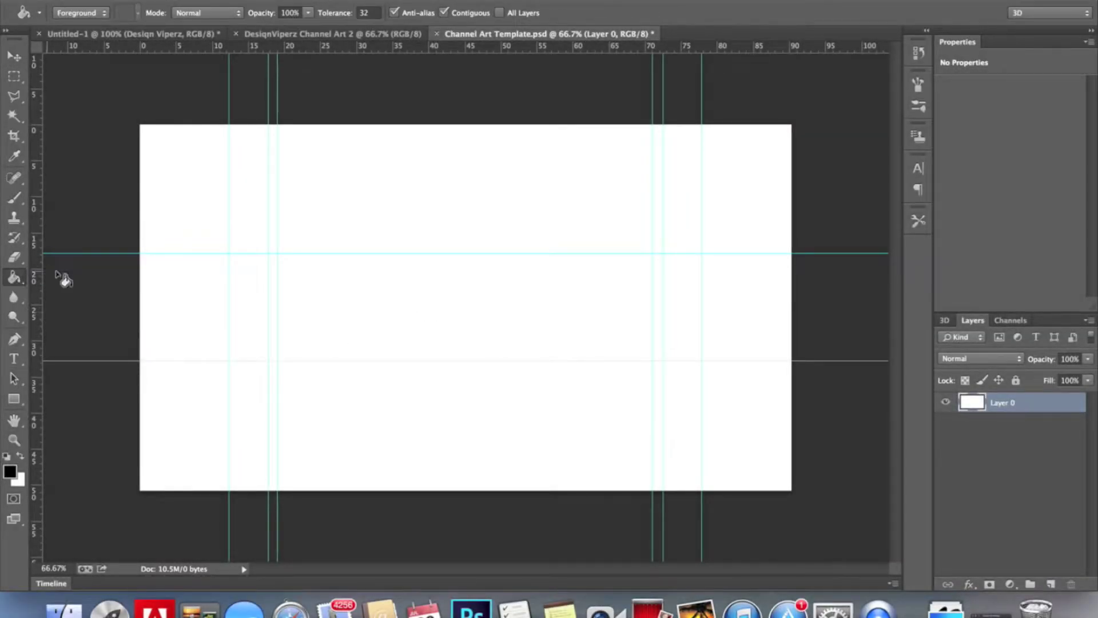
click(18, 480)
click(351, 196)
click(344, 253)
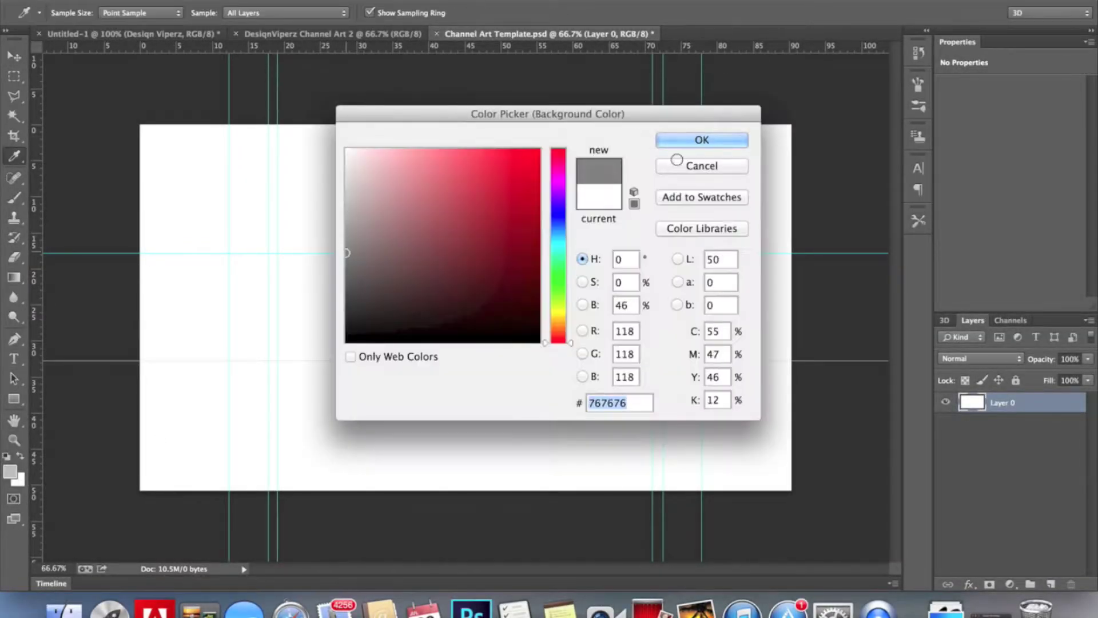
key(Return)
drag(490, 294, 396, 372)
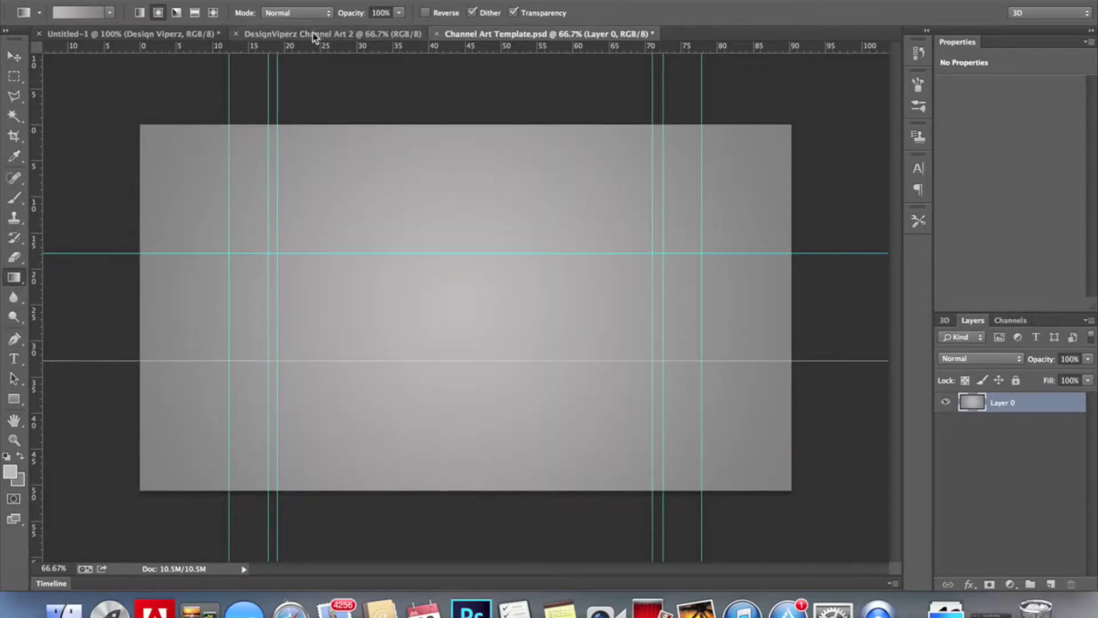
Bring the green Design Viperz title in from Untitled-1, enlarge it, and draw a text box below
click(131, 33)
key(v)
mouse_move(466, 289)
mouse_down()
mouse_move(464, 324)
mouse_move(532, 302)
mouse_up()
key(ctrl+t)
drag(605, 294, 631, 278)
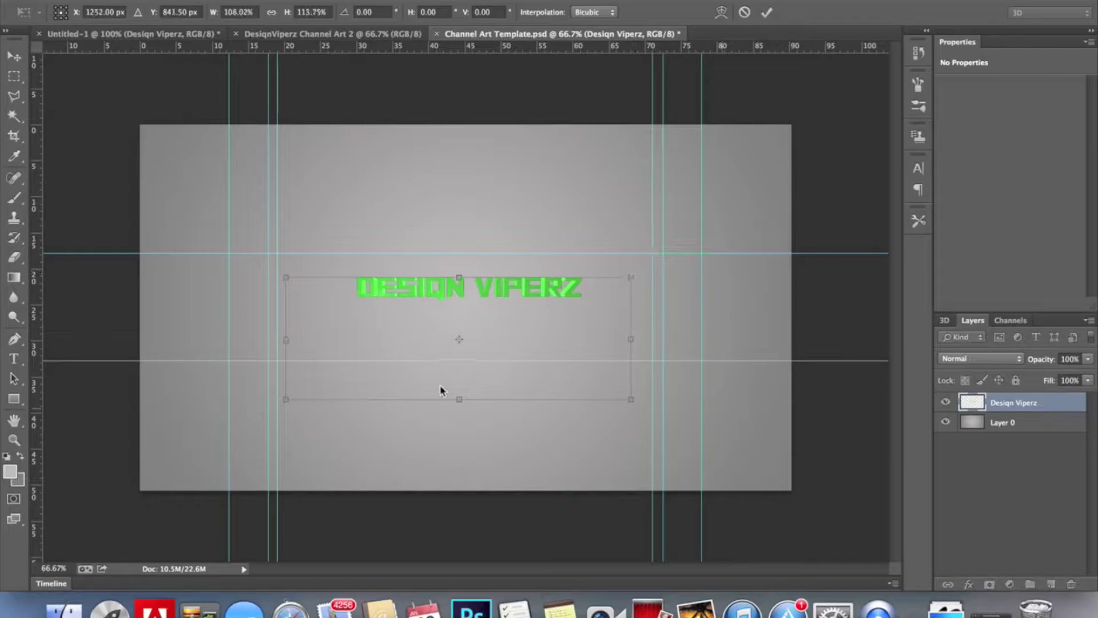
key(Return)
drag(452, 295, 444, 295)
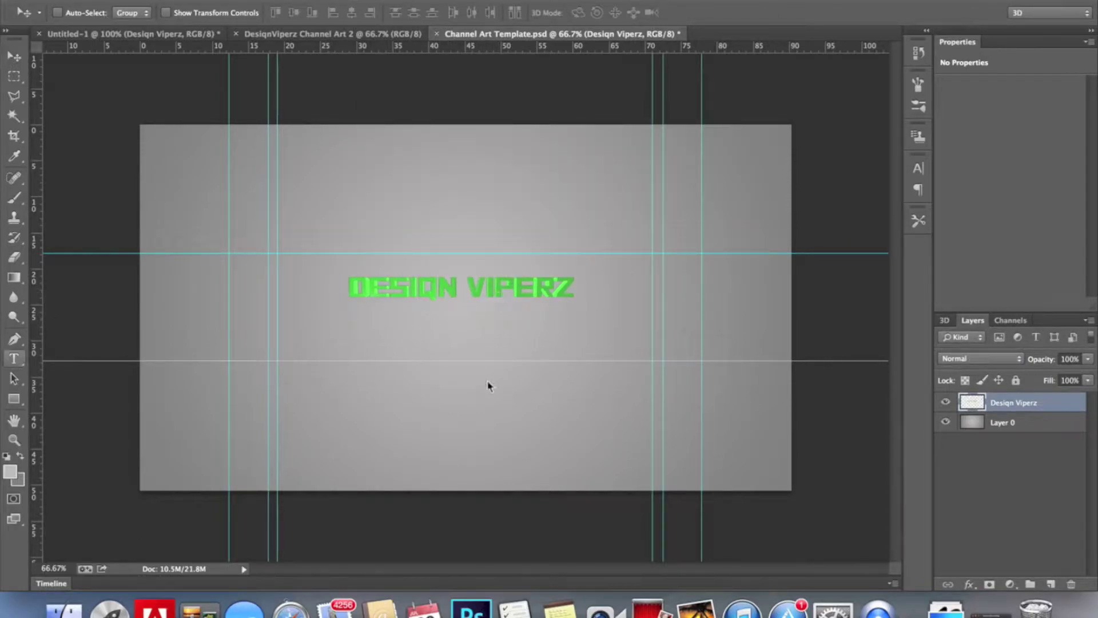
key(t)
drag(342, 310, 594, 325)
Type the subtitle 'Leader of the DesiqnClan and DesiqnProGaming' in black at 36 pt
click(471, 12)
click(698, 71)
click(302, 13)
text(Leader)
click(286, 139)
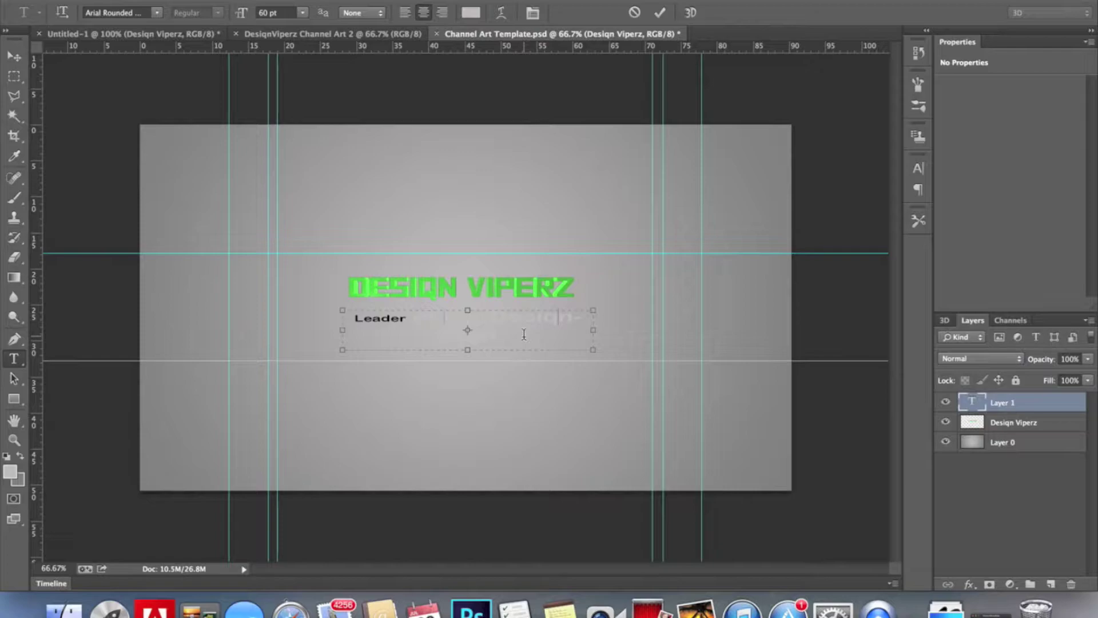
click(471, 12)
click(351, 336)
click(704, 69)
click(302, 12)
click(286, 140)
click(566, 314)
text(and)
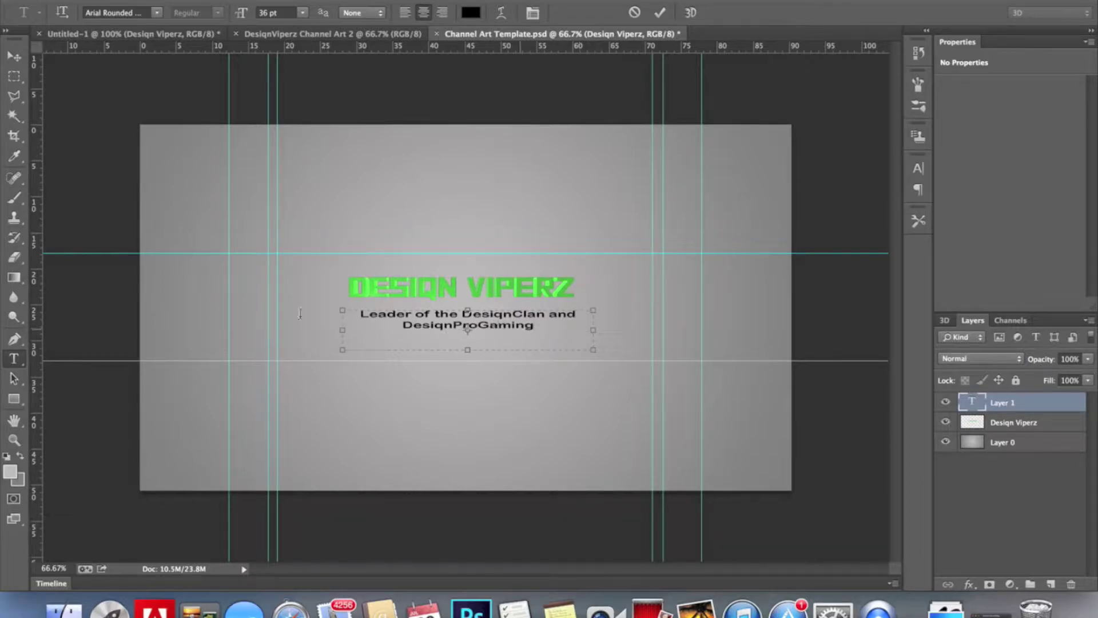
Give the subtitle layer a white stroke through Blending Options
right_click(1024, 402)
click(995, 470)
click(778, 358)
click(702, 138)
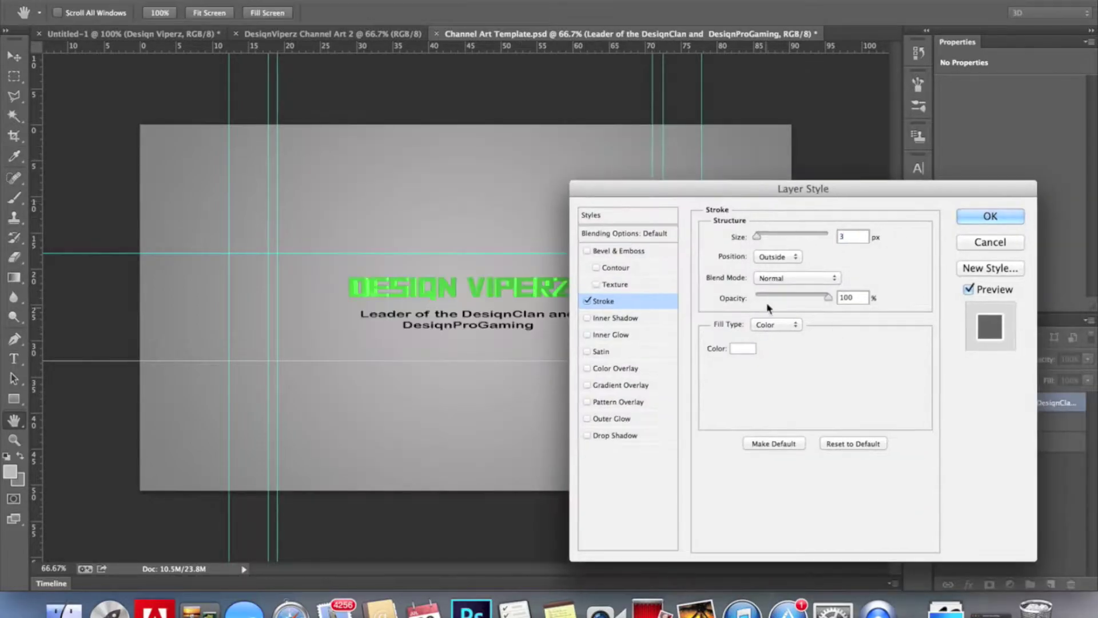
click(972, 217)
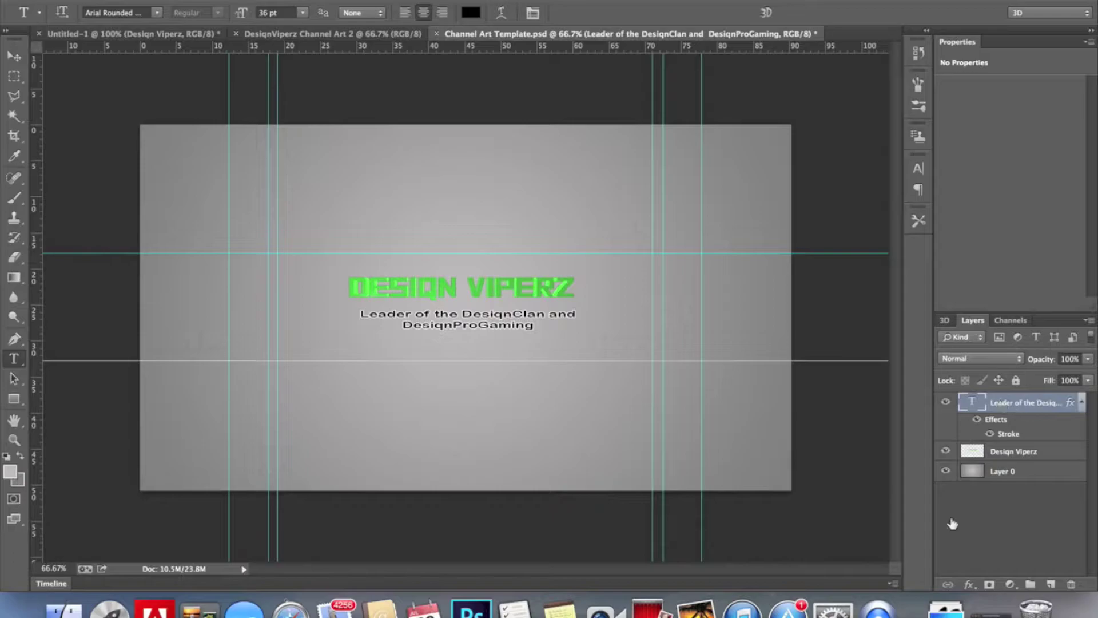
Move the title and subtitle up together
double_click(1030, 403)
click(979, 216)
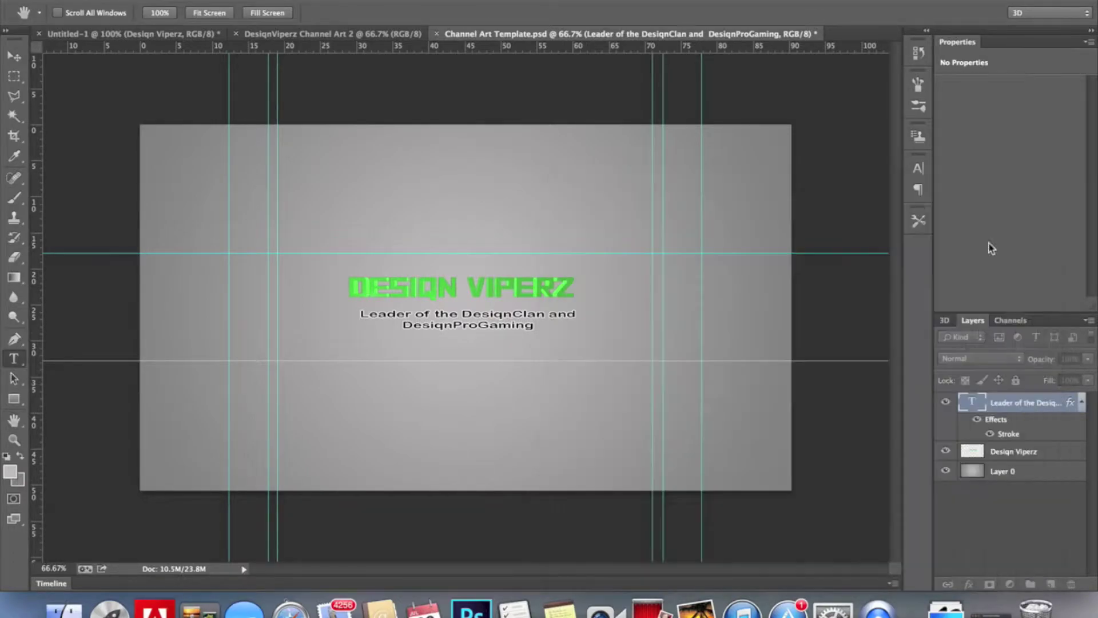
key(v)
drag(420, 328, 393, 173)
Add a larger GFX text label below the subtitle
key(t)
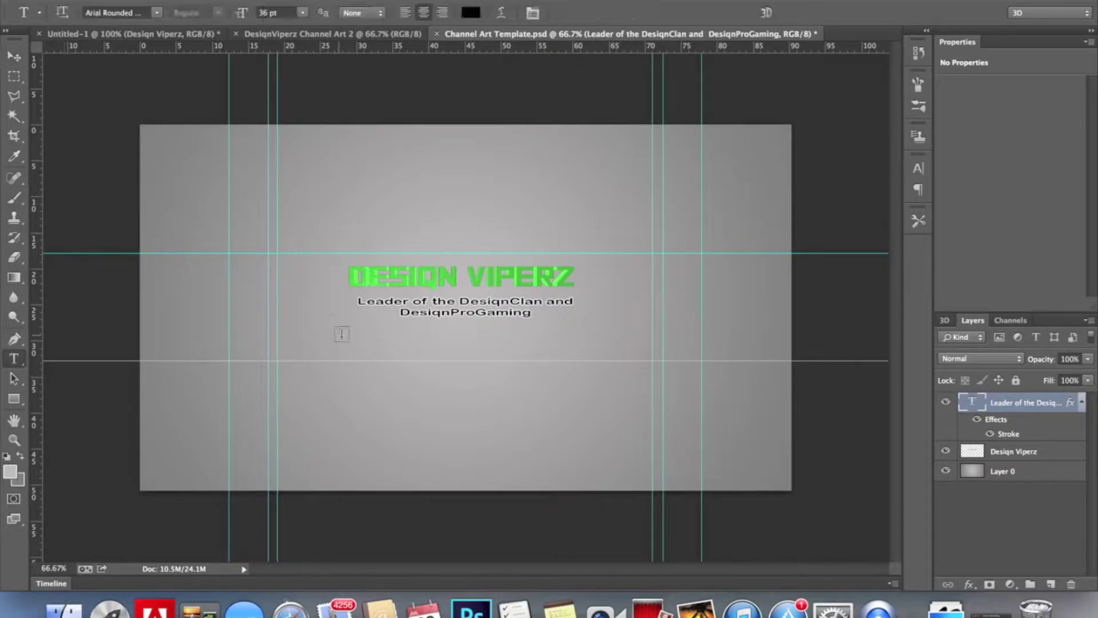
click(321, 344)
click(302, 12)
click(280, 160)
click(14, 56)
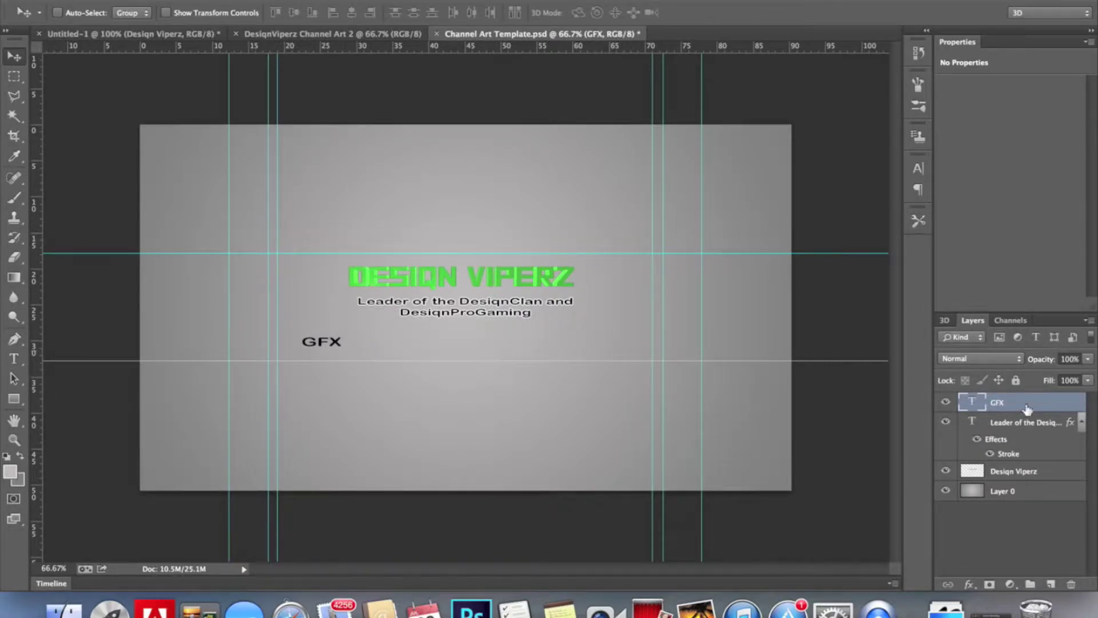
Add a Gradient Overlay to GFX with a blue left colour stop
click(969, 583)
click(995, 535)
click(791, 276)
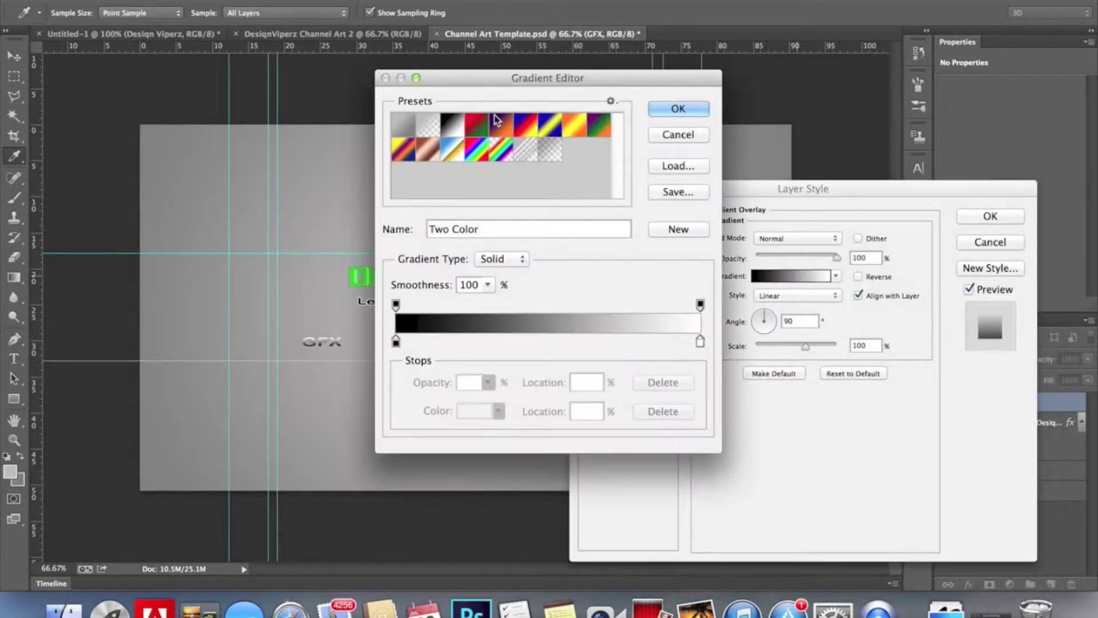
click(395, 341)
click(499, 410)
click(534, 431)
click(499, 411)
click(474, 411)
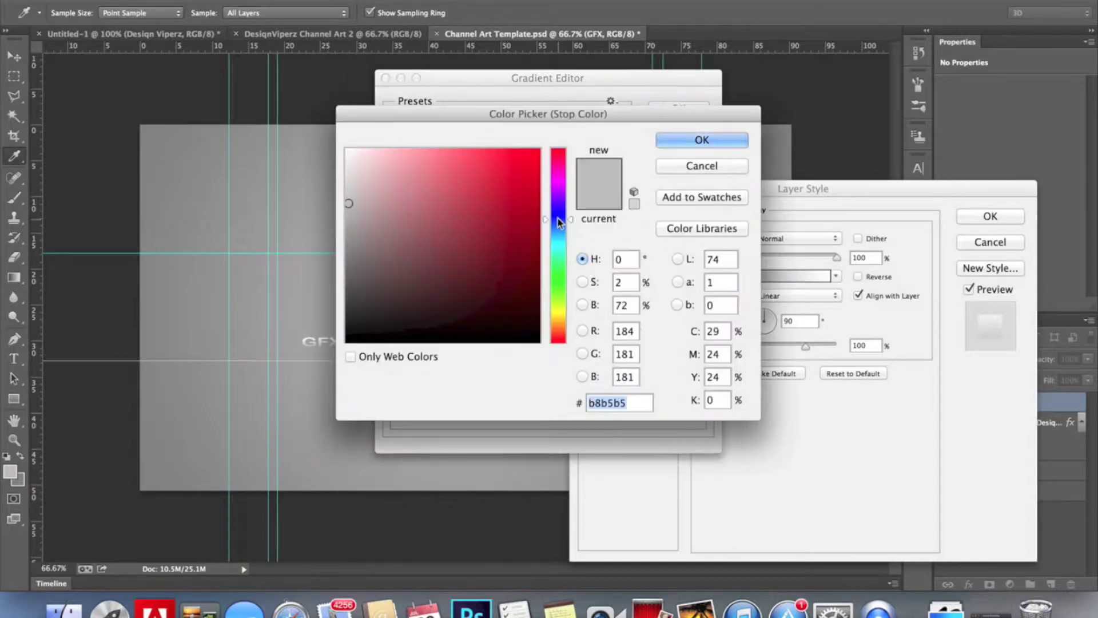
click(558, 218)
click(702, 140)
Set the second gradient stop to a lighter blue and close the dialogs
click(474, 410)
click(558, 224)
drag(520, 216, 468, 155)
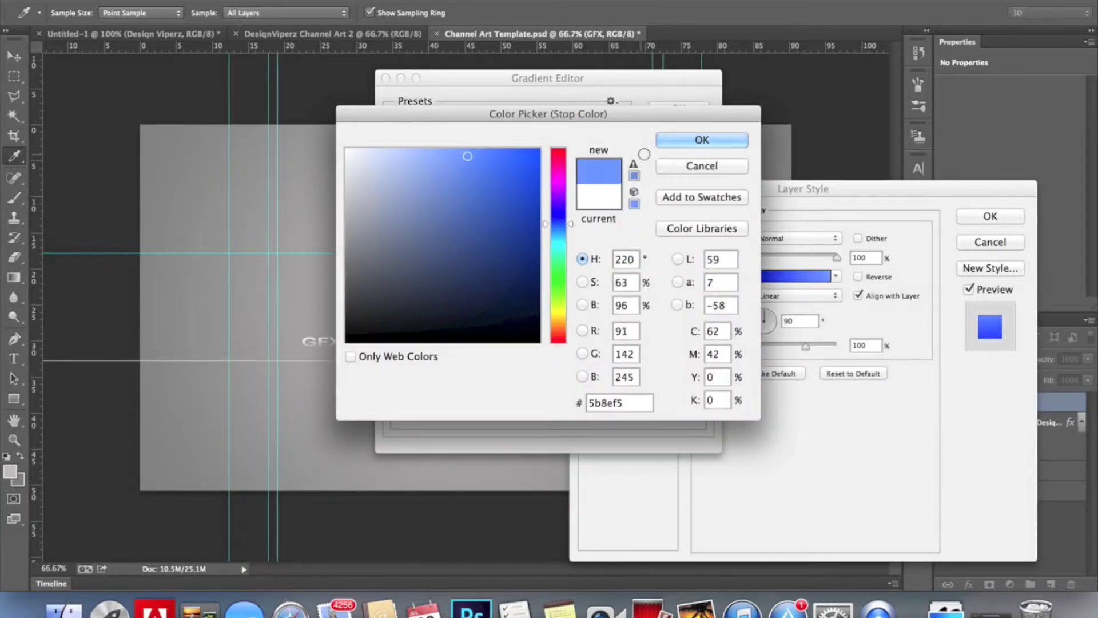
key(Return)
key(Return)
key(Return)
Zoom in and draw an elliptical selection over the top of GFX
key(z)
drag(320, 344, 34, 194)
right_click(14, 76)
click(86, 81)
drag(229, 261, 413, 350)
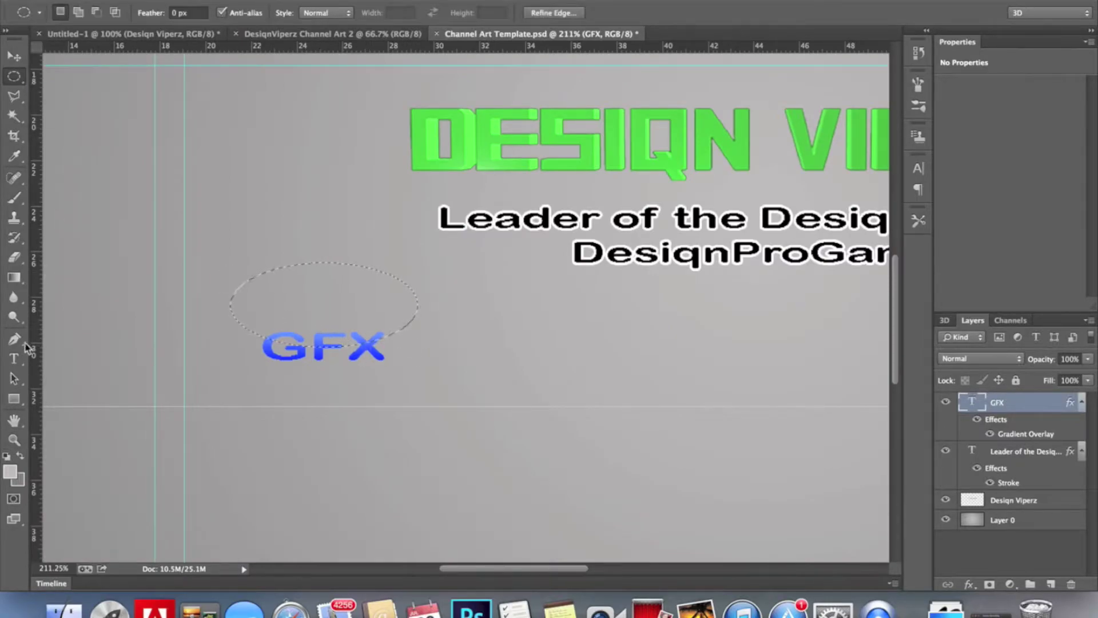
Rasterize GFX and dodge-lighten its upper part, then draw a text box for COD
click(14, 316)
click(278, 331)
key(Return)
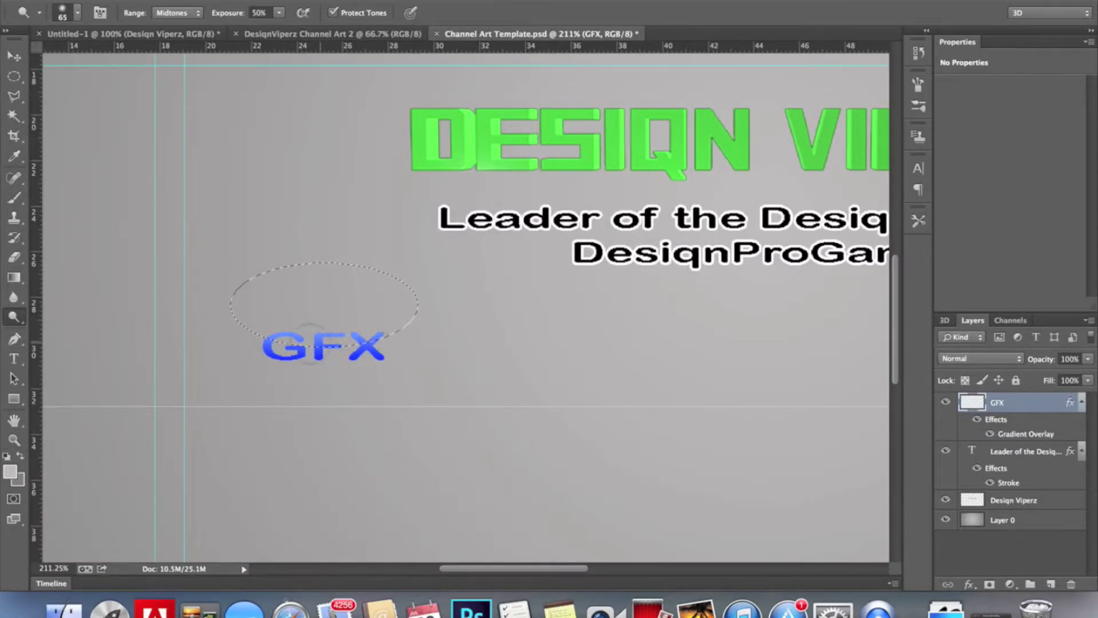
right_click(325, 336)
key(Return)
scroll(572, 345, down, 5)
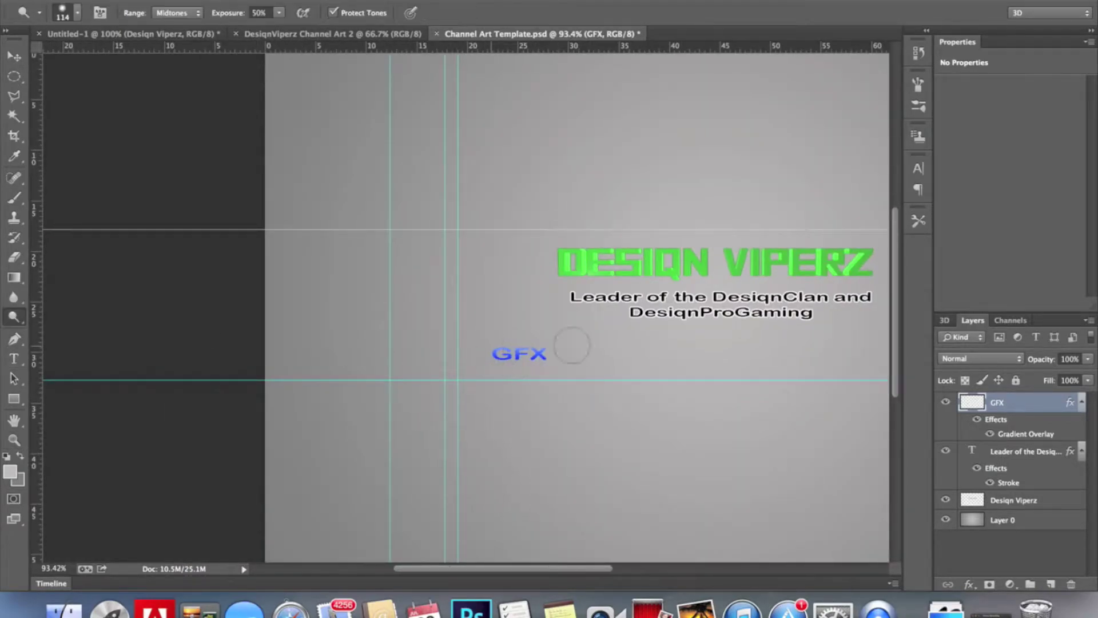
key(t)
drag(585, 347, 700, 368)
Commit the COD label and give it a Gradient Overlay with a left stop sampled from GFX's blue
click(14, 56)
click(969, 584)
click(995, 531)
click(835, 276)
double_click(771, 310)
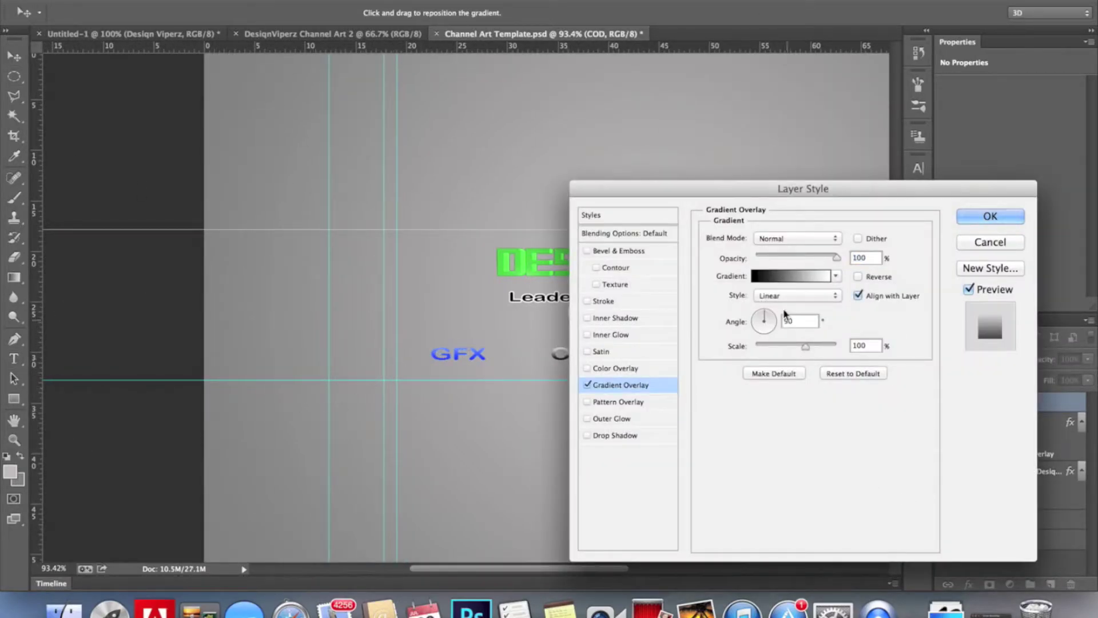
click(781, 279)
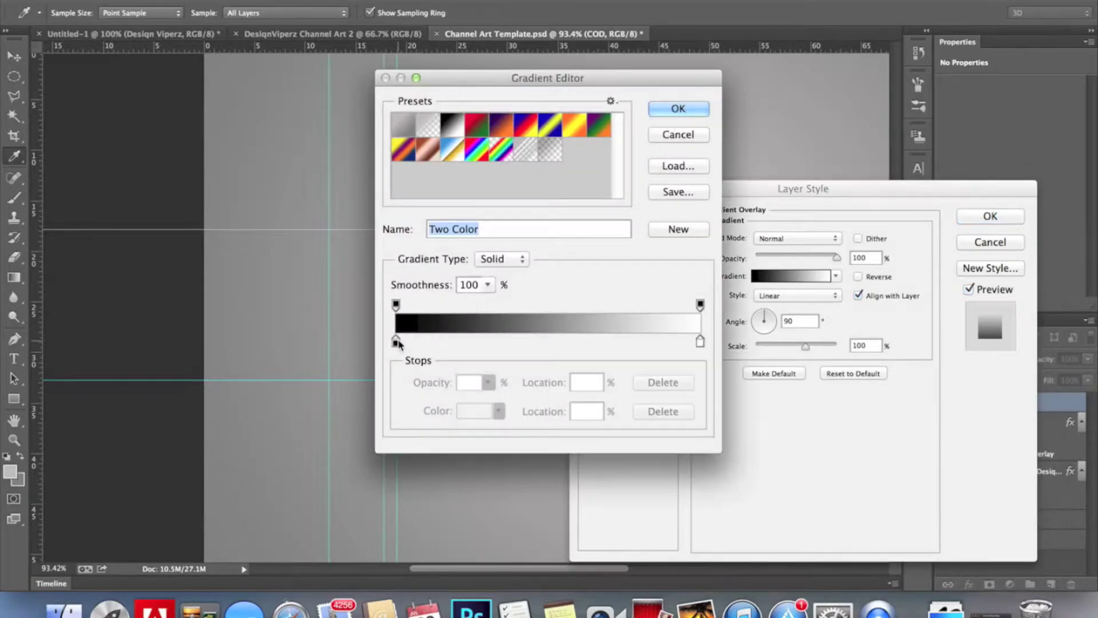
double_click(397, 342)
click(330, 352)
click(702, 140)
Set the right stop to a lighter blue, save the custom gradient, and apply it to COD
double_click(702, 341)
drag(548, 114, 694, 111)
click(618, 153)
click(863, 138)
click(687, 193)
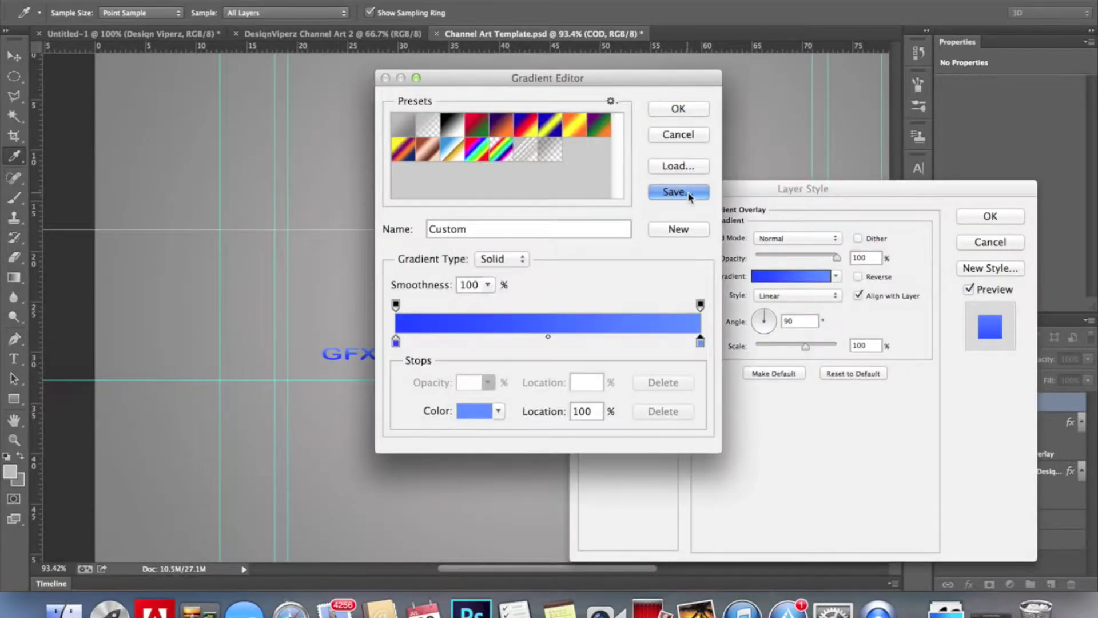
text(My GRadient)
key(Return)
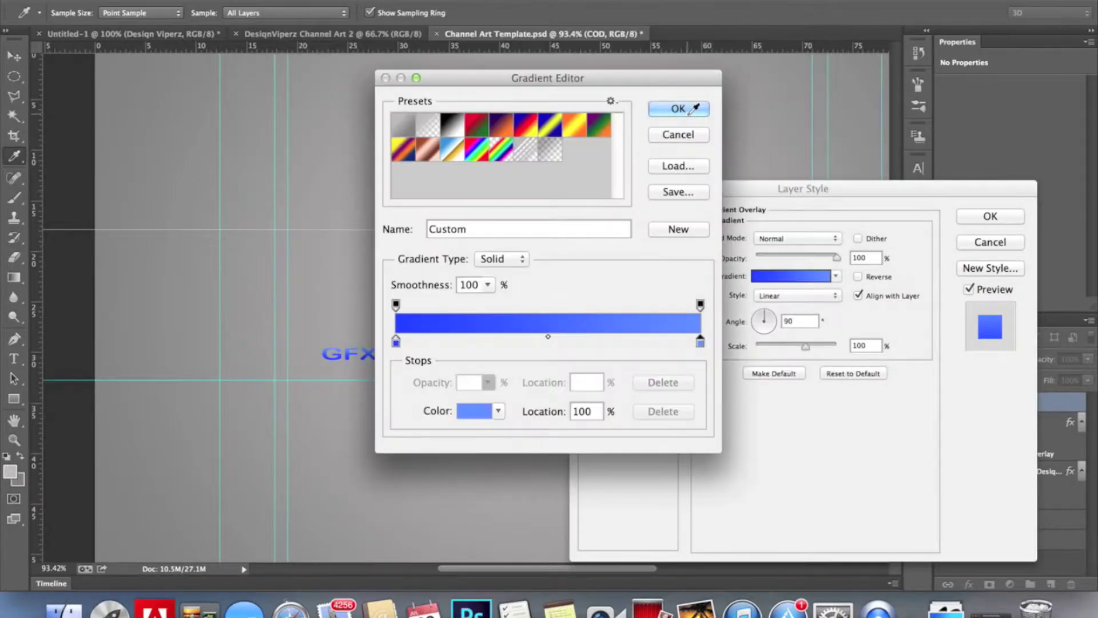
click(668, 109)
key(Return)
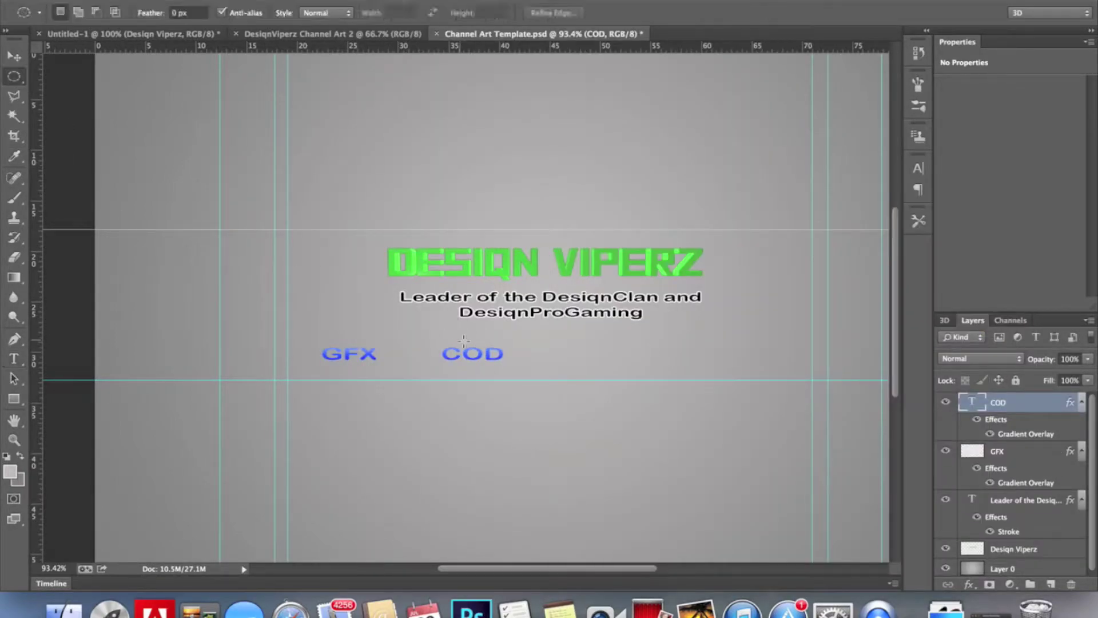
Rasterize and dodge-lighten COD, move it right, and draw a text box for Minecraft
click(17, 318)
click(526, 343)
key(Return)
drag(286, 30, 282, 30)
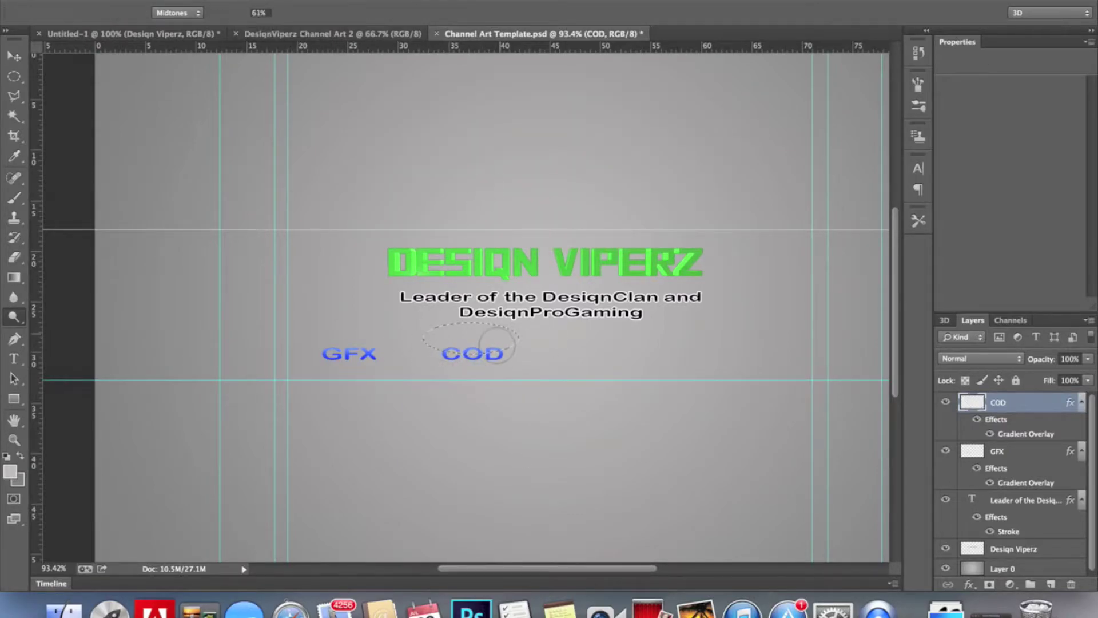
key(v)
mouse_move(480, 358)
mouse_down()
mouse_move(528, 358)
mouse_move(404, 360)
mouse_up()
key(t)
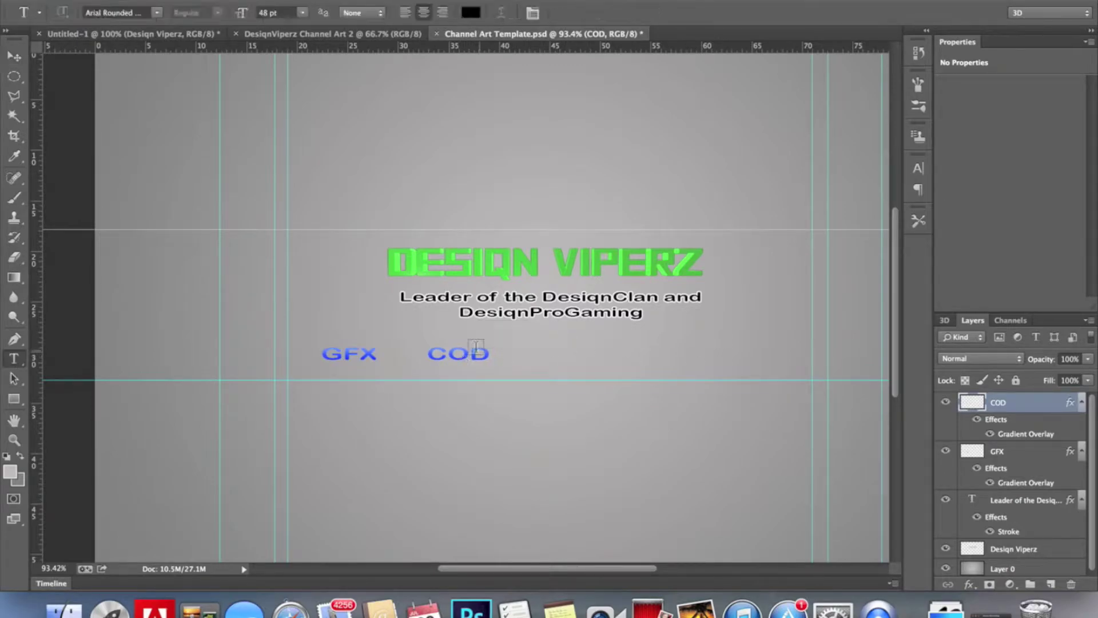
drag(516, 347, 702, 372)
text(Minecraft)
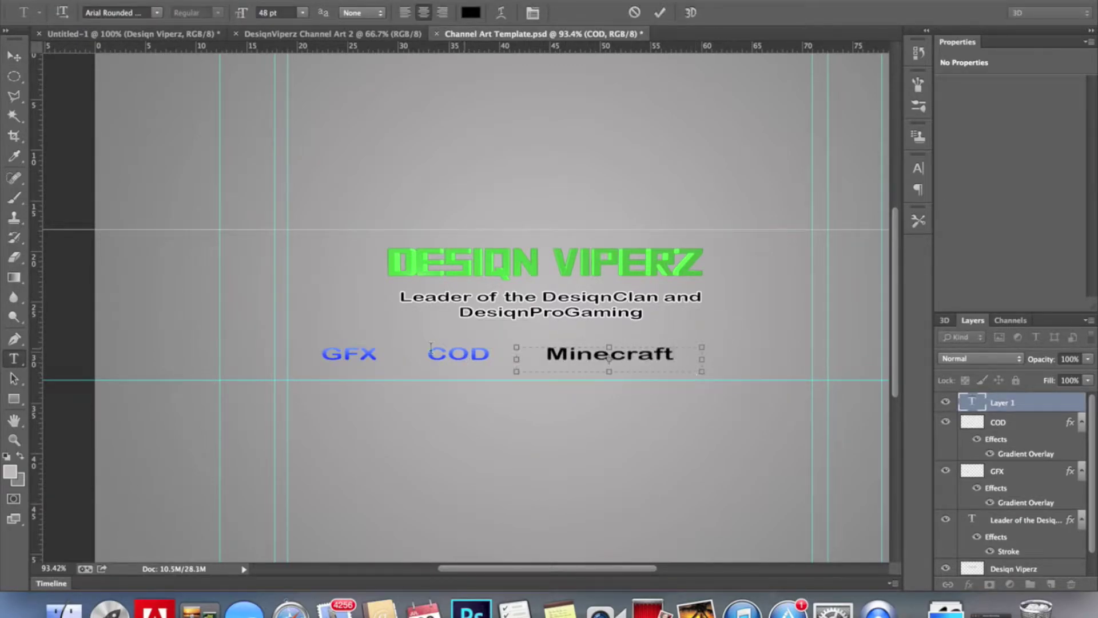
Reopen COD's gradient overlay and set the left stop to dark grey
double_click(1025, 453)
click(791, 276)
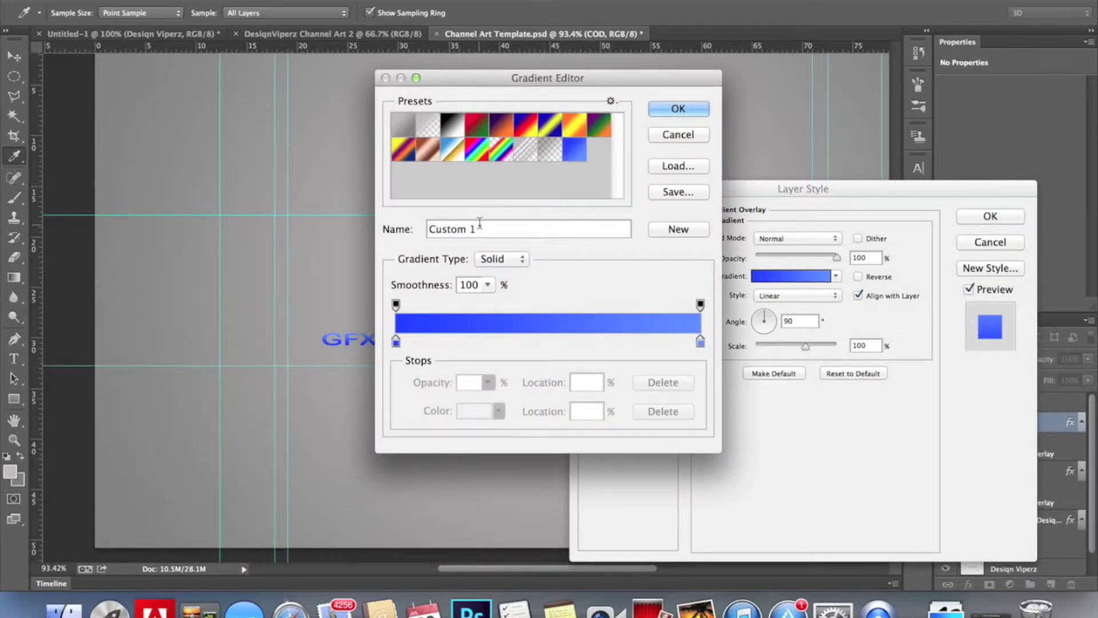
double_click(396, 342)
mouse_move(705, 240)
mouse_down()
mouse_move(704, 173)
mouse_move(459, 295)
mouse_up()
key(Return)
double_click(700, 341)
click(555, 288)
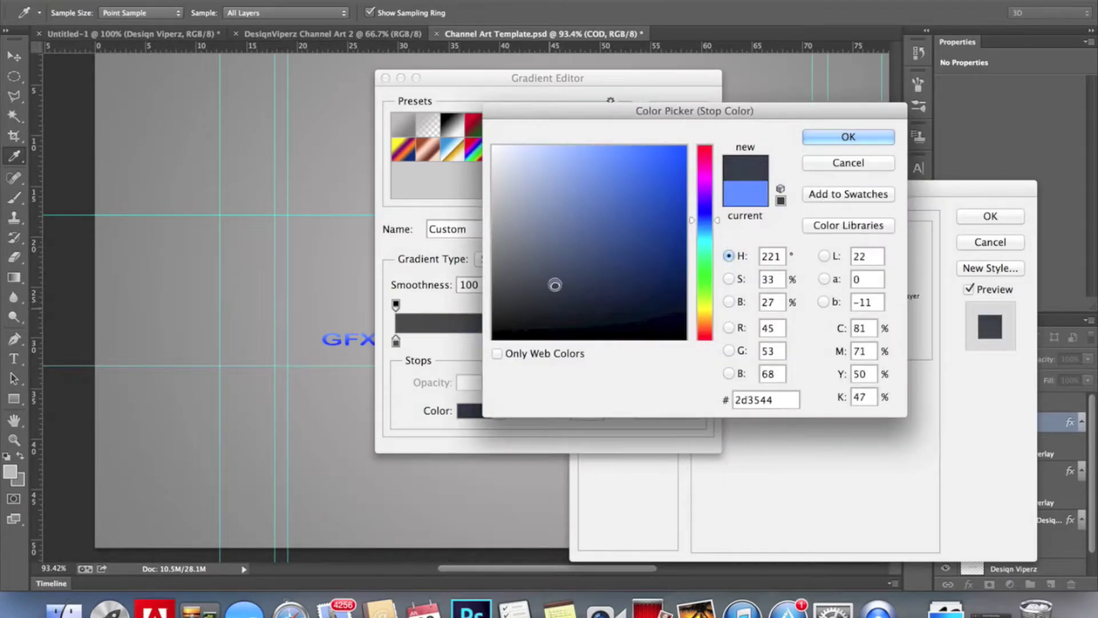
key(Return)
Change the right stop to a lighter grey and apply the grey gradient to COD
click(700, 304)
double_click(700, 342)
click(536, 265)
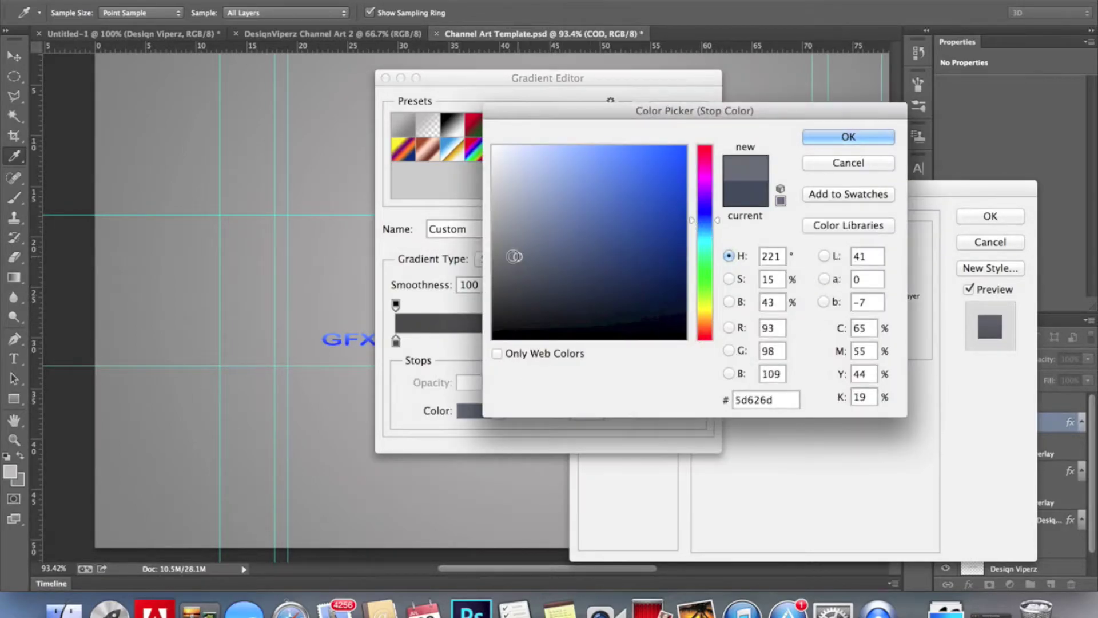
click(831, 148)
drag(514, 78, 756, 124)
double_click(941, 388)
click(858, 137)
click(919, 154)
click(990, 216)
key(m)
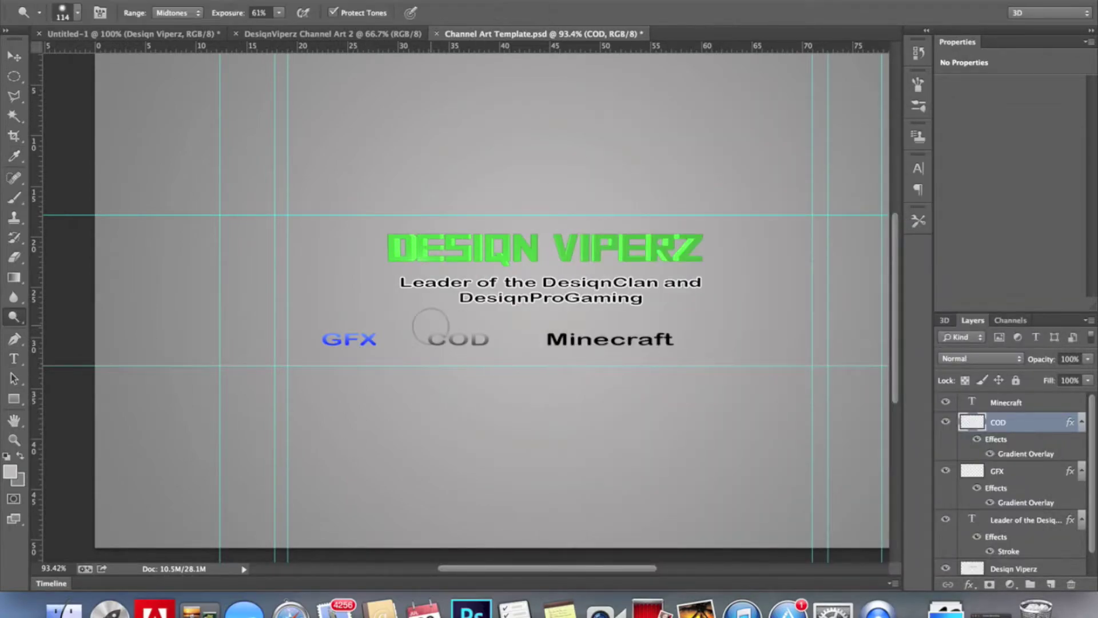
key(o)
Add a Gradient Overlay to the Minecraft layer with a green left stop
click(1006, 402)
click(968, 583)
click(1012, 525)
click(738, 313)
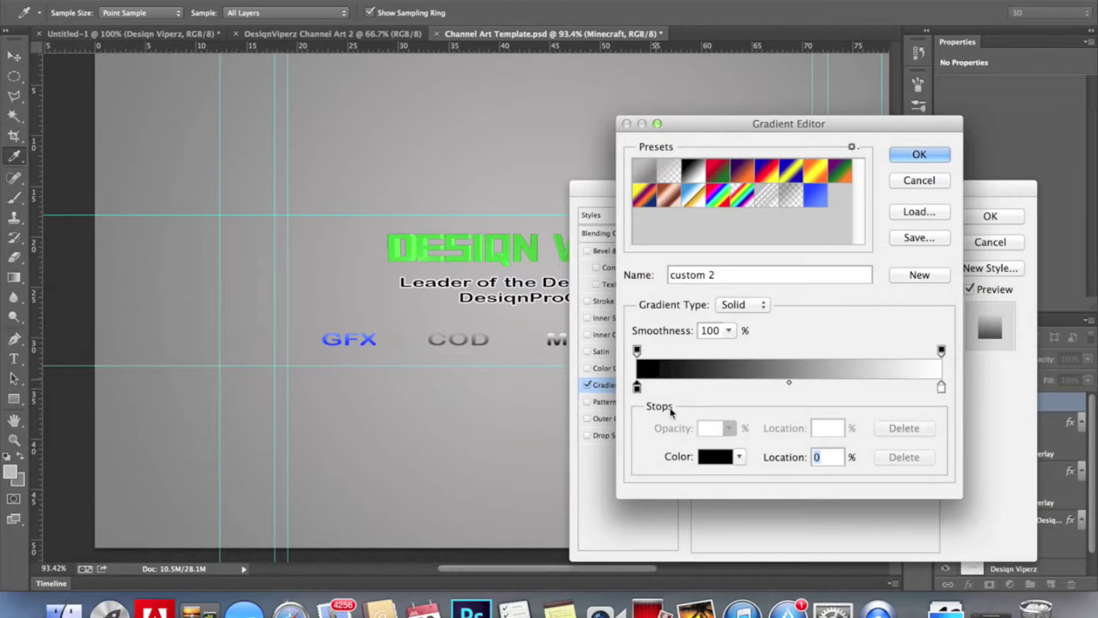
double_click(637, 388)
click(647, 264)
click(847, 137)
Set the right stop to green as well and apply the overlay
click(941, 388)
double_click(941, 387)
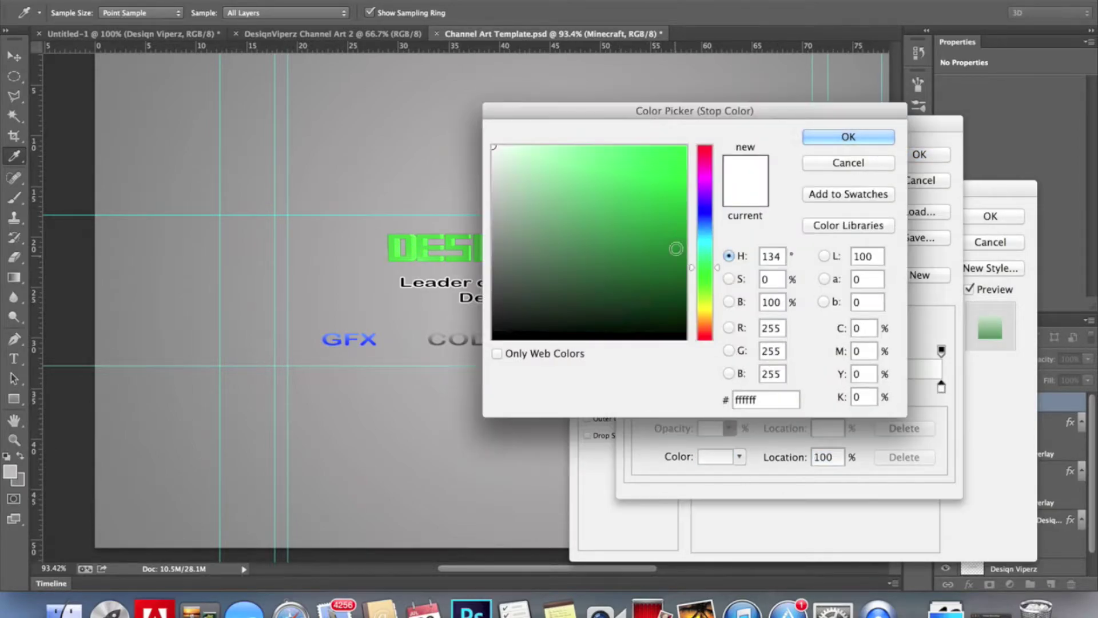
click(675, 248)
click(848, 137)
click(919, 155)
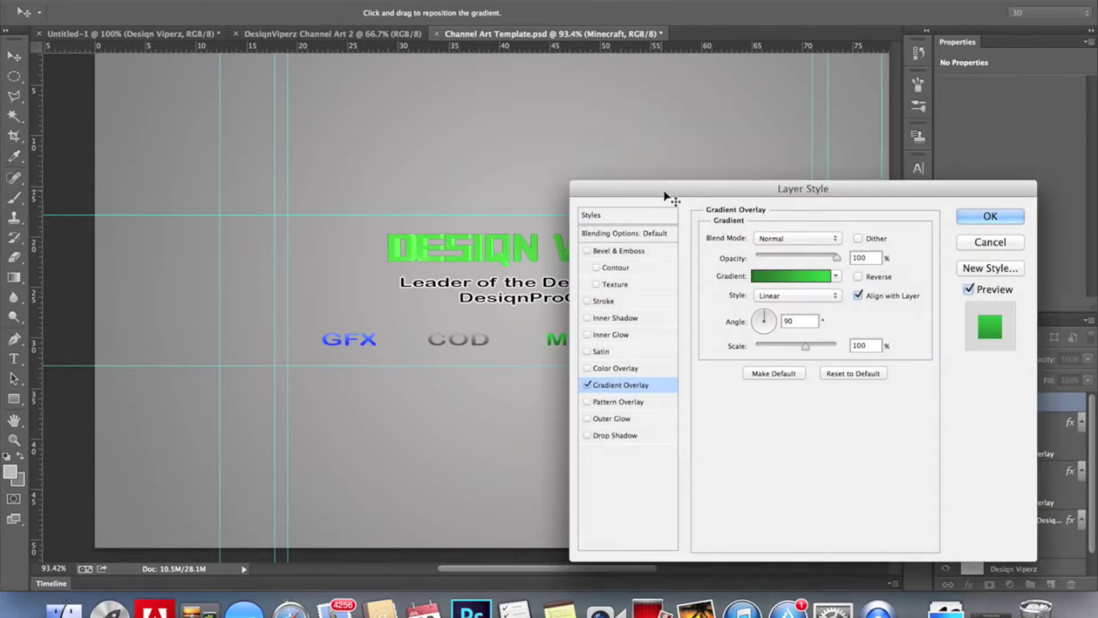
key(Return)
Clear the selection and shift the Minecraft text slightly left toward COD
drag(648, 342, 681, 344)
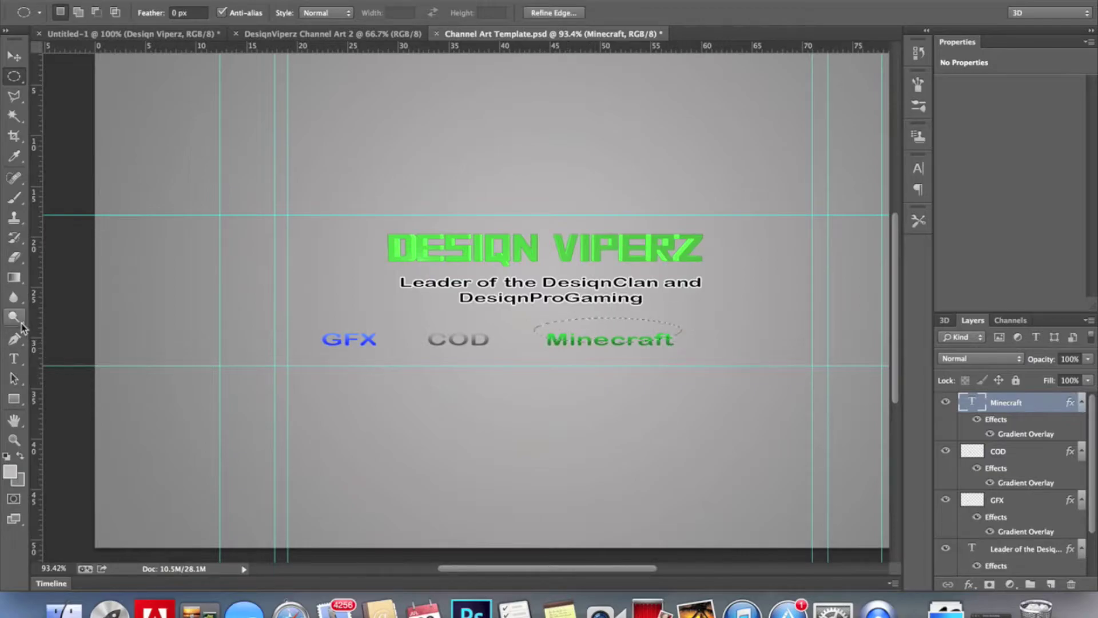
key(o)
click(15, 96)
key(v)
key(ctrl+d)
drag(581, 320, 551, 321)
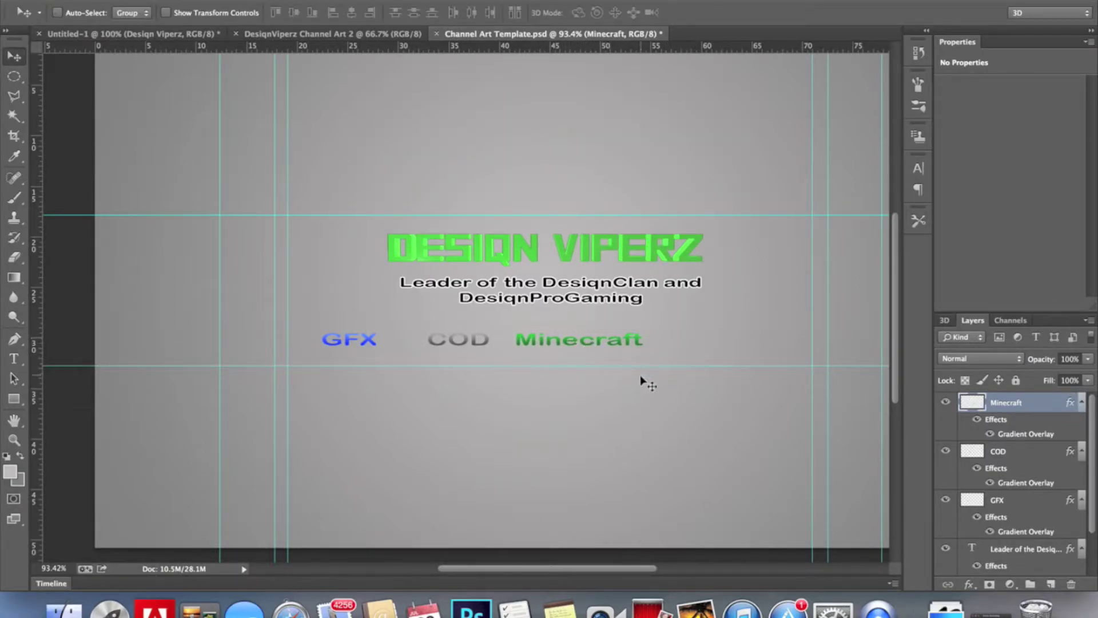
Add an 'And More' text label to the right of Minecraft
click(703, 342)
text(And More)
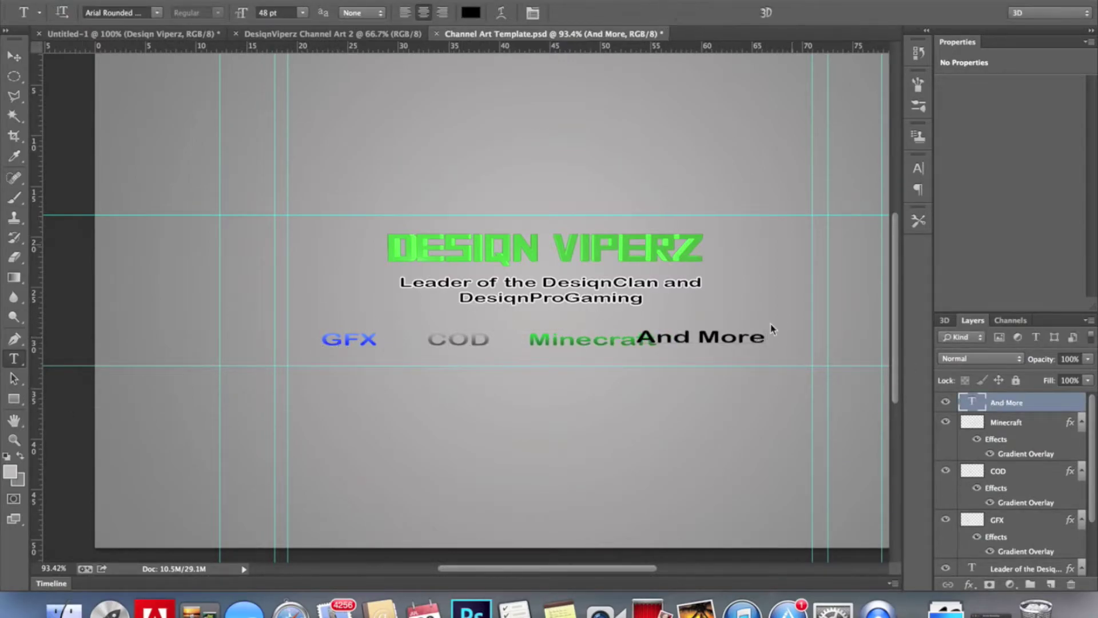
text(More)
click(14, 56)
drag(375, 341, 356, 338)
Reorder the labels so COD starts the row, followed by Minecraft and GFX
ctrl+click(548, 329)
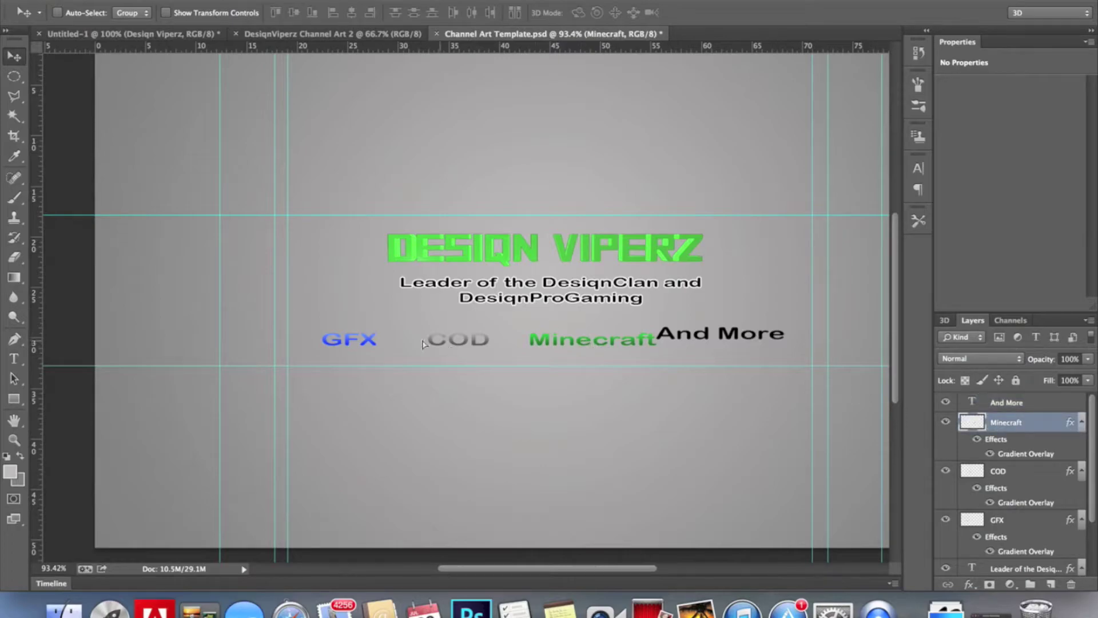
click(999, 470)
ctrl+click(361, 343)
click(1001, 471)
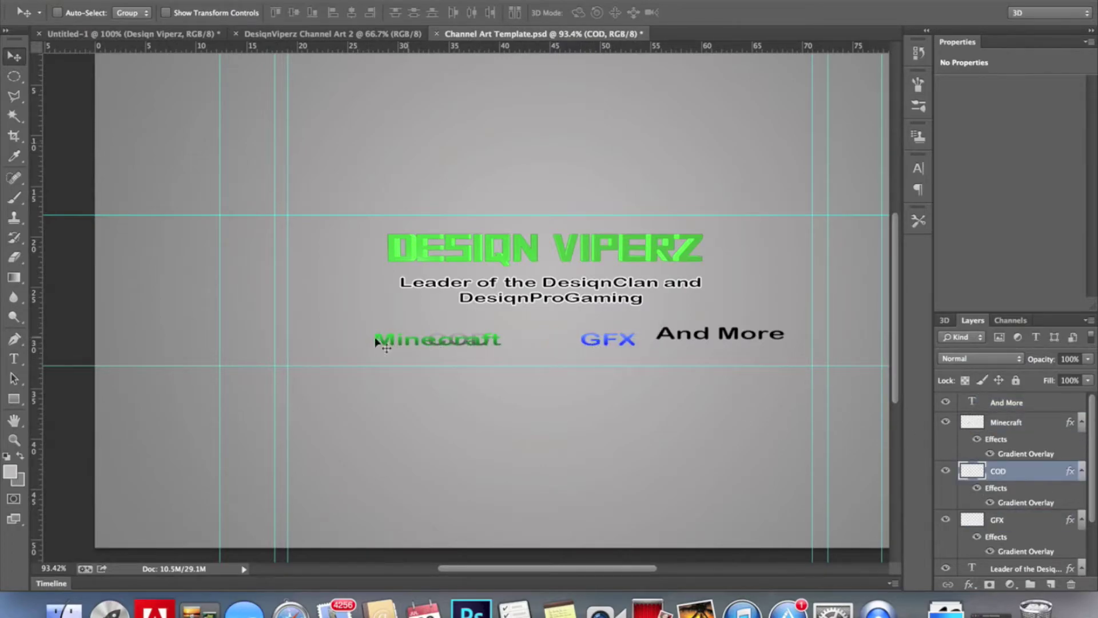
drag(515, 357, 550, 358)
drag(343, 360, 349, 361)
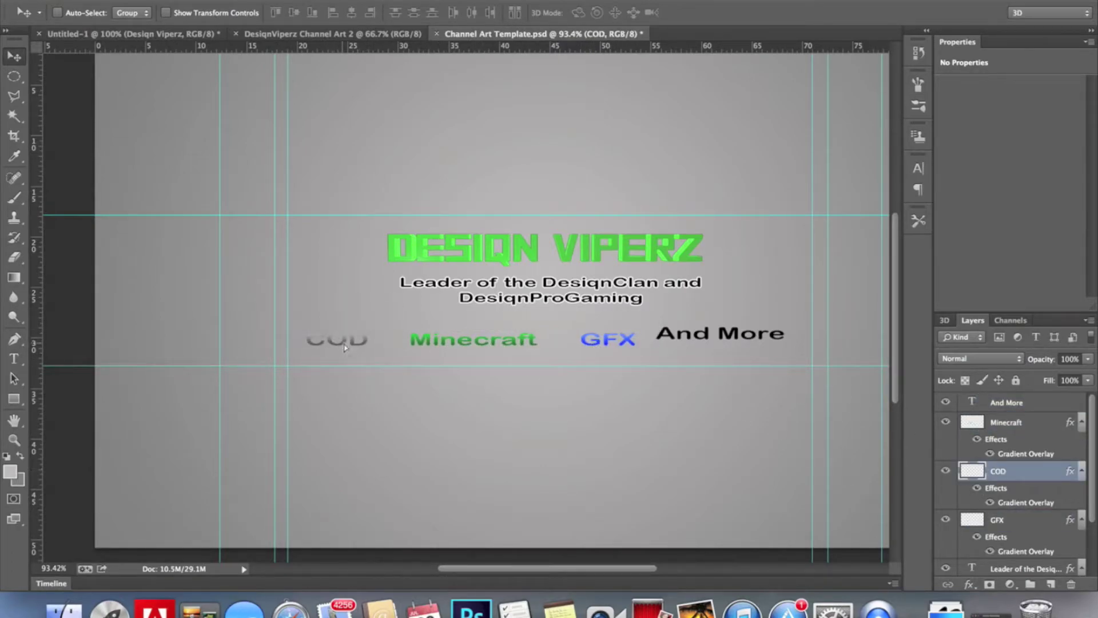
drag(459, 345, 431, 345)
drag(618, 347, 561, 346)
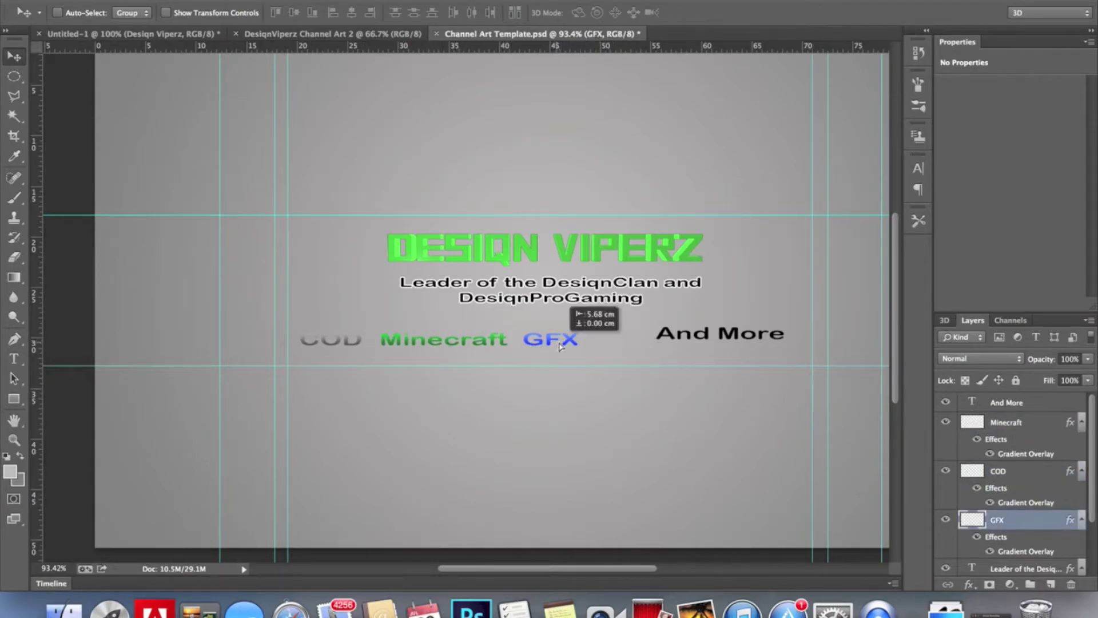
Bring And More beside GFX and even out the spacing along the row
mouse_move(715, 343)
mouse_down()
mouse_move(656, 350)
mouse_move(736, 352)
mouse_up()
right_click(560, 339)
click(577, 347)
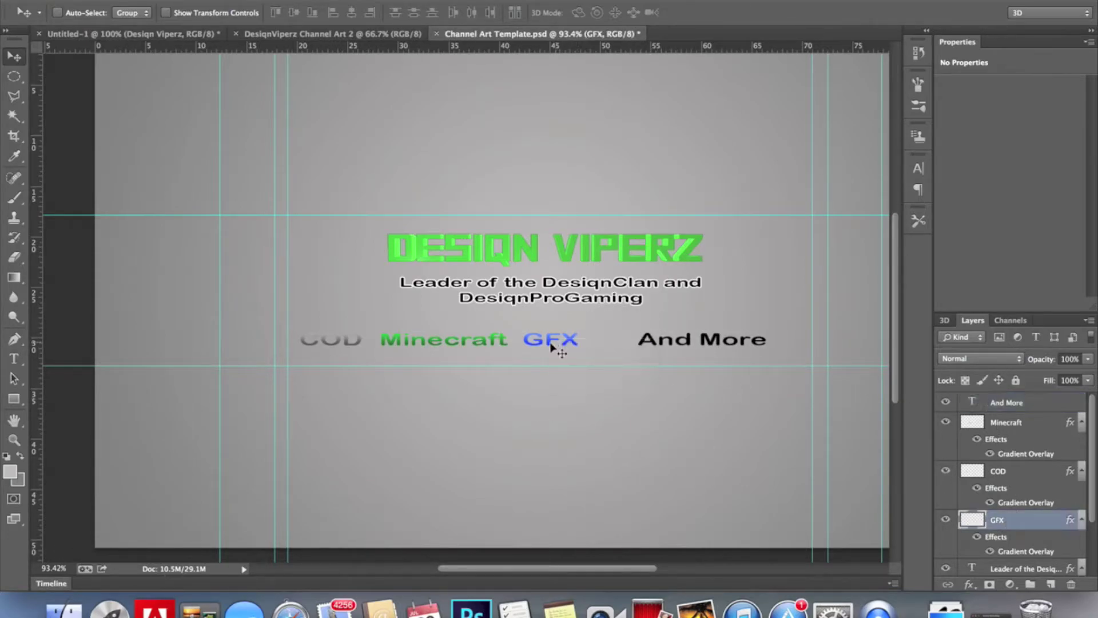
drag(426, 340, 448, 340)
click(249, 375)
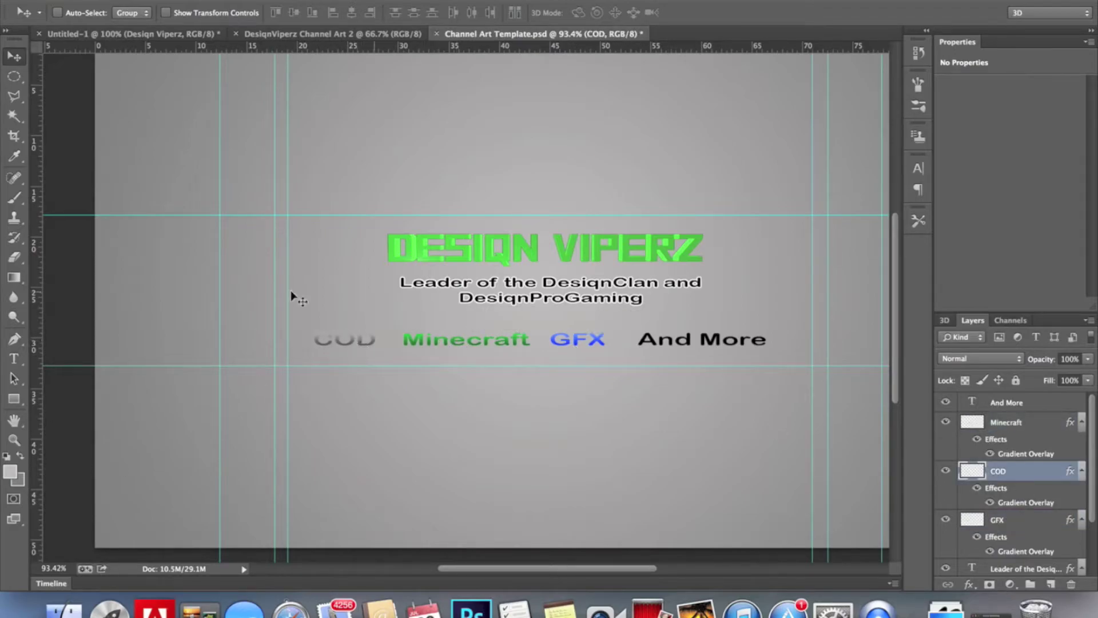
Search Google Images for 'cod black ops 2' and open the first logo result
text(goo)
key(Return)
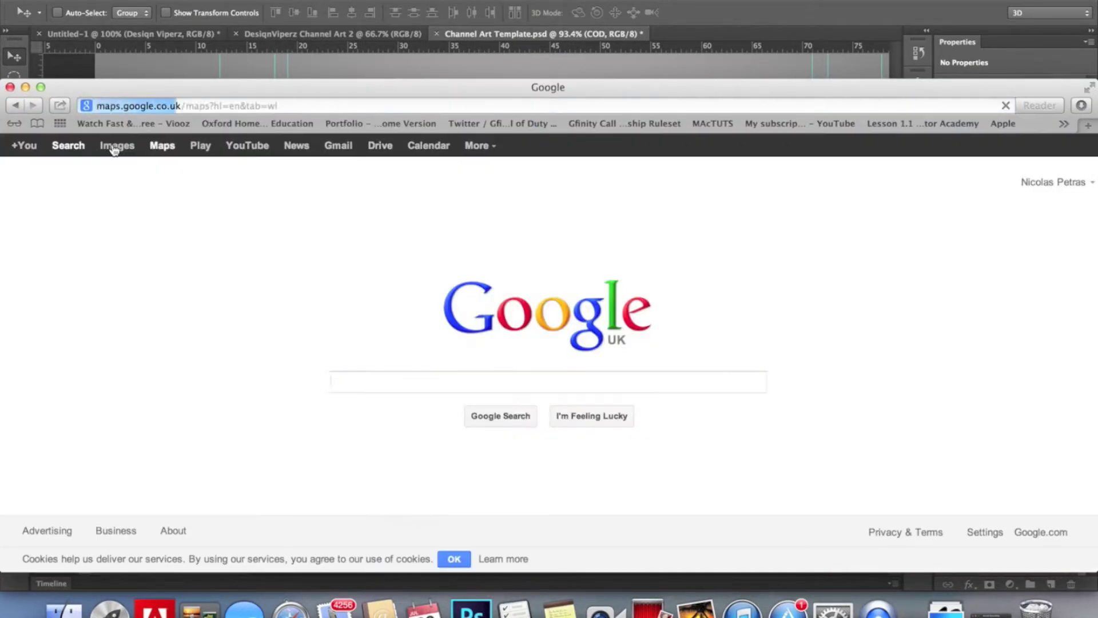
click(117, 145)
text(cod)
click(368, 422)
click(97, 371)
Save the full-size Black Ops II logo image into Pictures
right_click(503, 269)
click(511, 314)
click(665, 222)
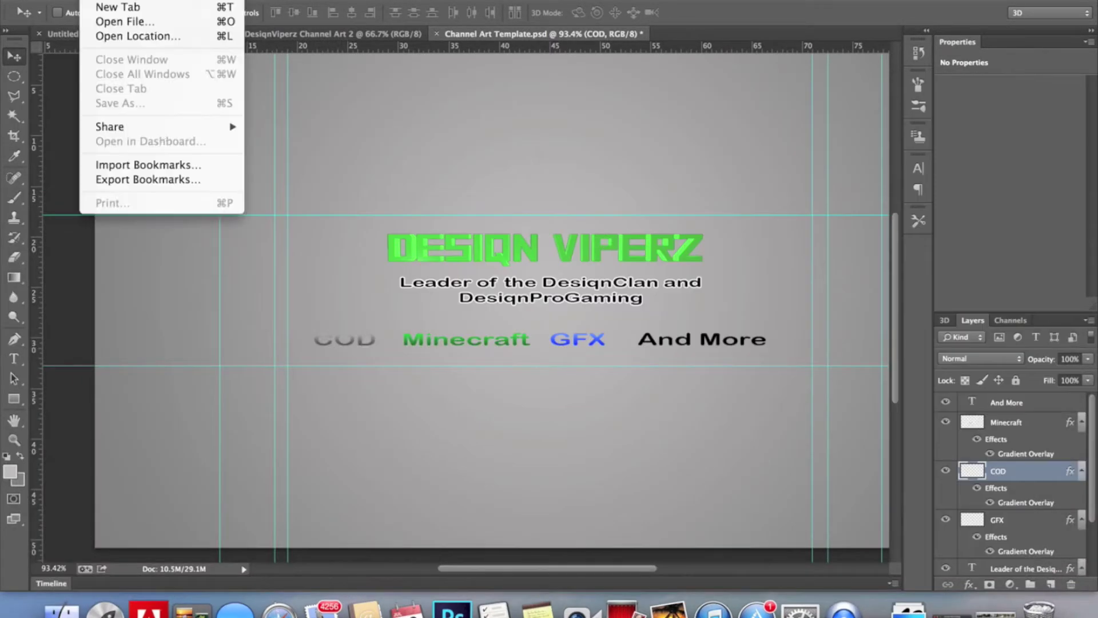
Open cod-black-ops-2 as its own Photoshop document
click(152, 224)
click(338, 243)
key(Escape)
click(470, 198)
key(super+o)
text(cod)
key(Return)
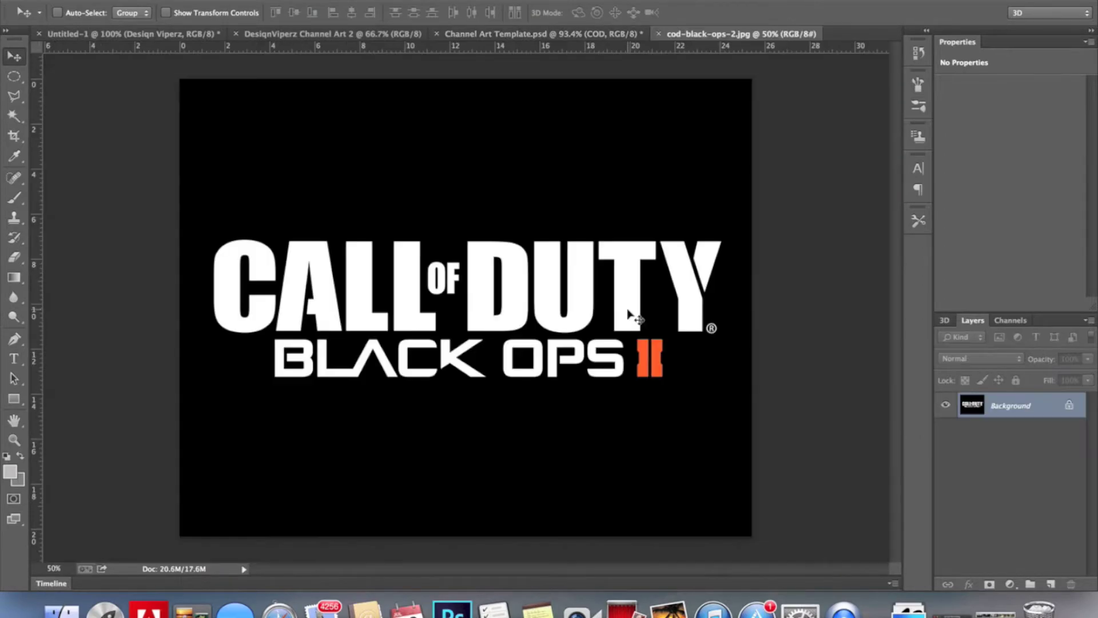
Select the logo's black background by colour and fill it with grey
click(14, 116)
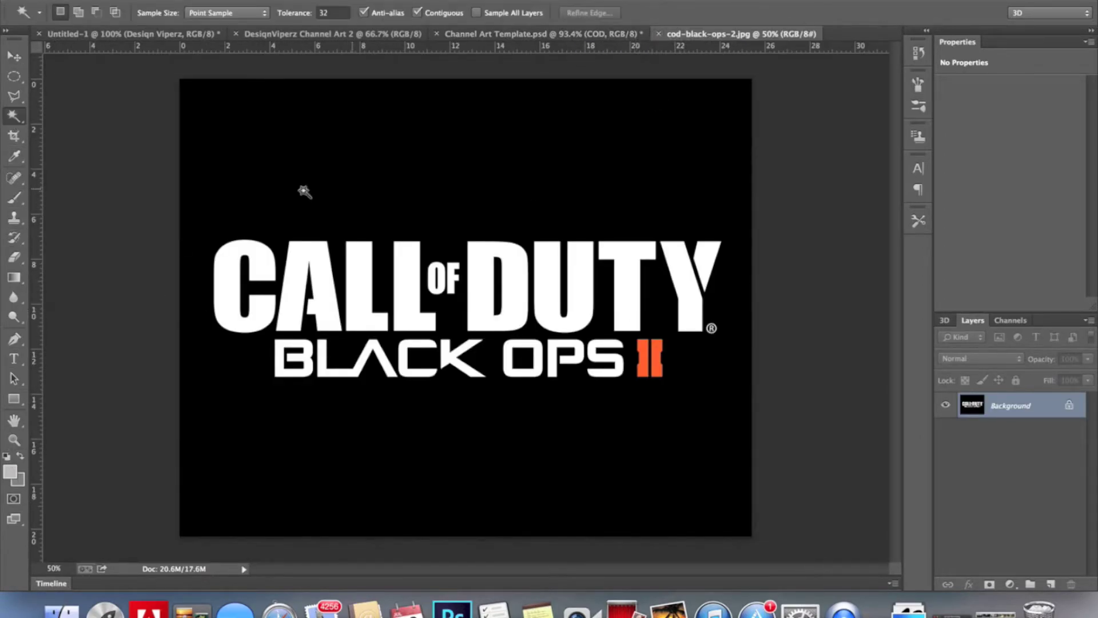
click(301, 191)
key(shift+BackSpace)
key(Return)
click(137, 0)
key(Escape)
Unlock the background into Layer 0, add a new empty layer, and try placing the logo
double_click(1010, 406)
right_click(1010, 405)
click(1050, 584)
click(138, 223)
click(514, 68)
click(777, 400)
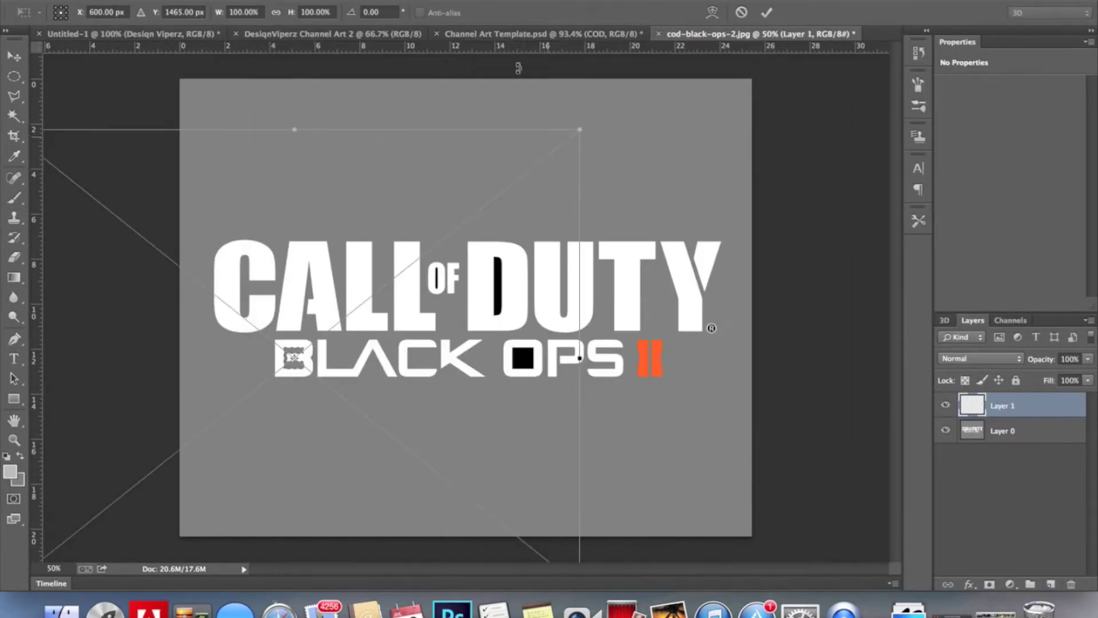
click(602, 200)
Place cod-black-ops-2, hide Layer 0, and stretch the logo to fill the canvas
click(137, 0)
click(137, 223)
click(503, 206)
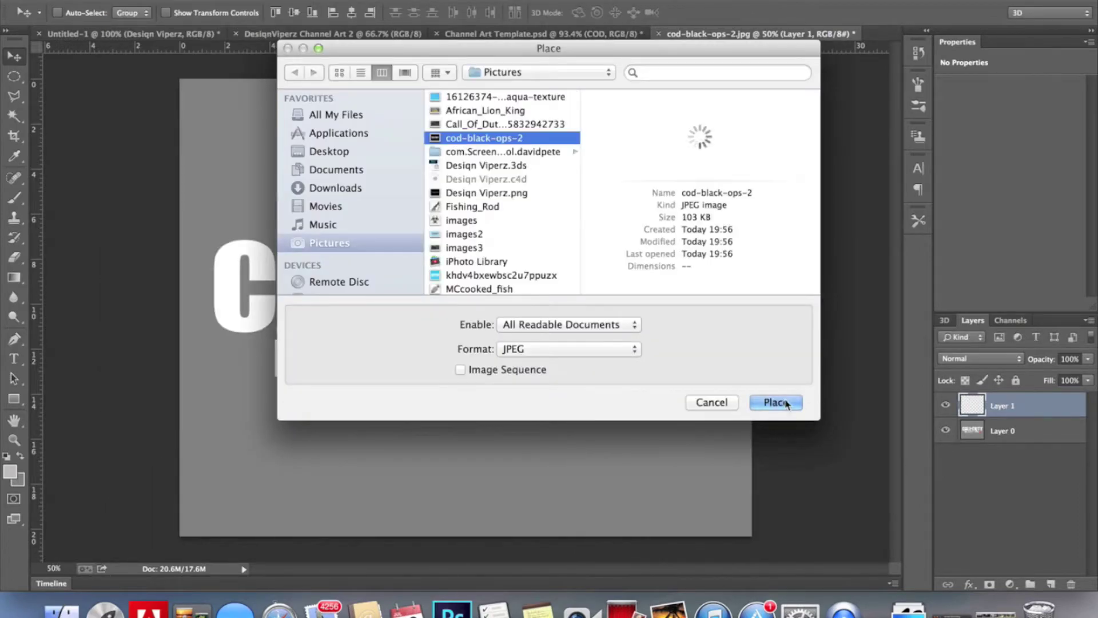
click(776, 400)
right_click(1006, 430)
click(945, 430)
drag(127, 323, 294, 272)
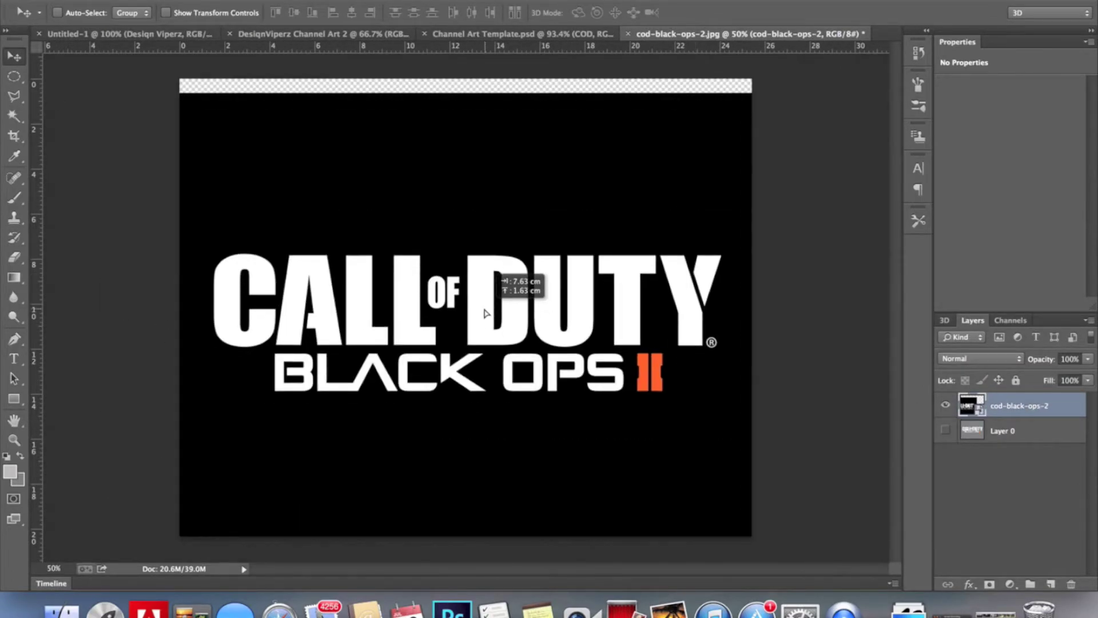
key(Return)
Erase the logo's black background to transparency with the Magic Eraser Tool
key(w)
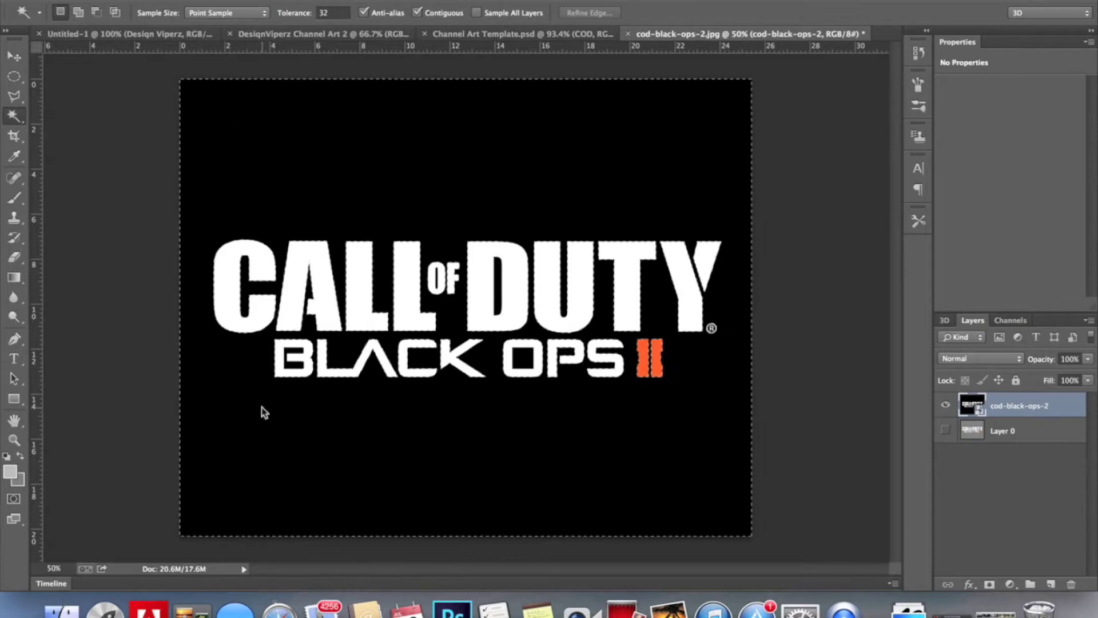
click(263, 412)
key(Delete)
key(Return)
drag(14, 257, 57, 272)
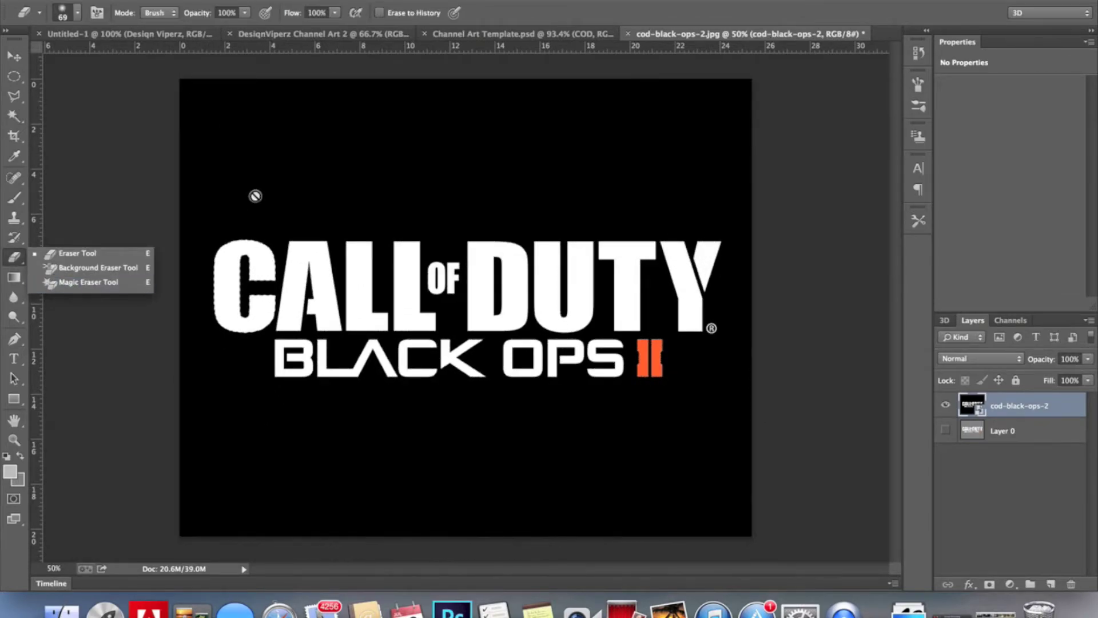
click(429, 155)
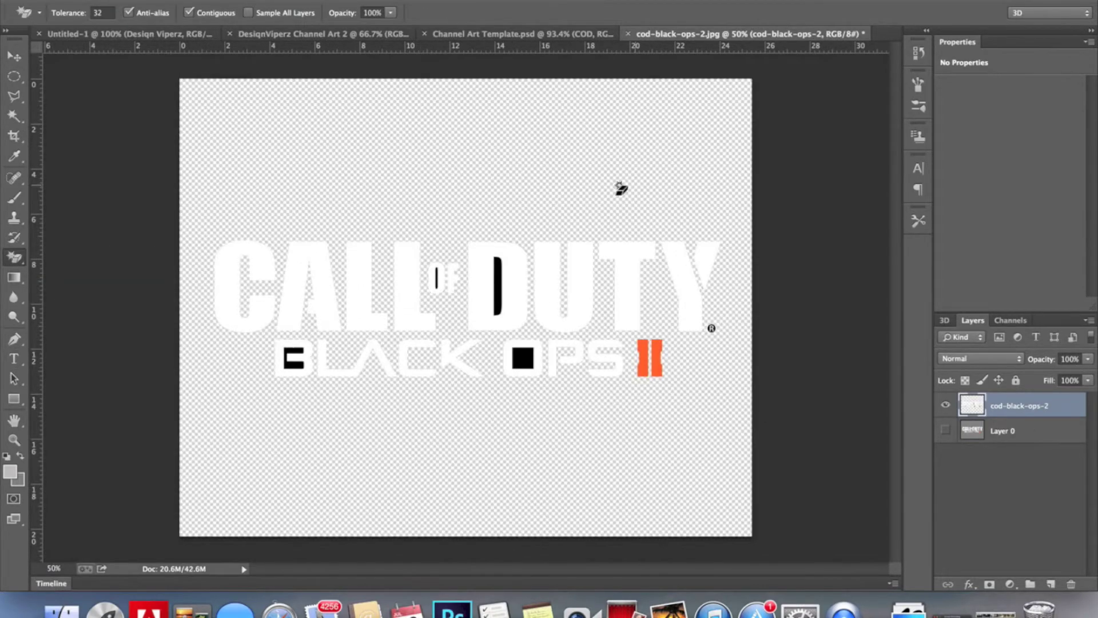
key(w)
Drag the logo into the Channel Art Template and begin resizing it
key(v)
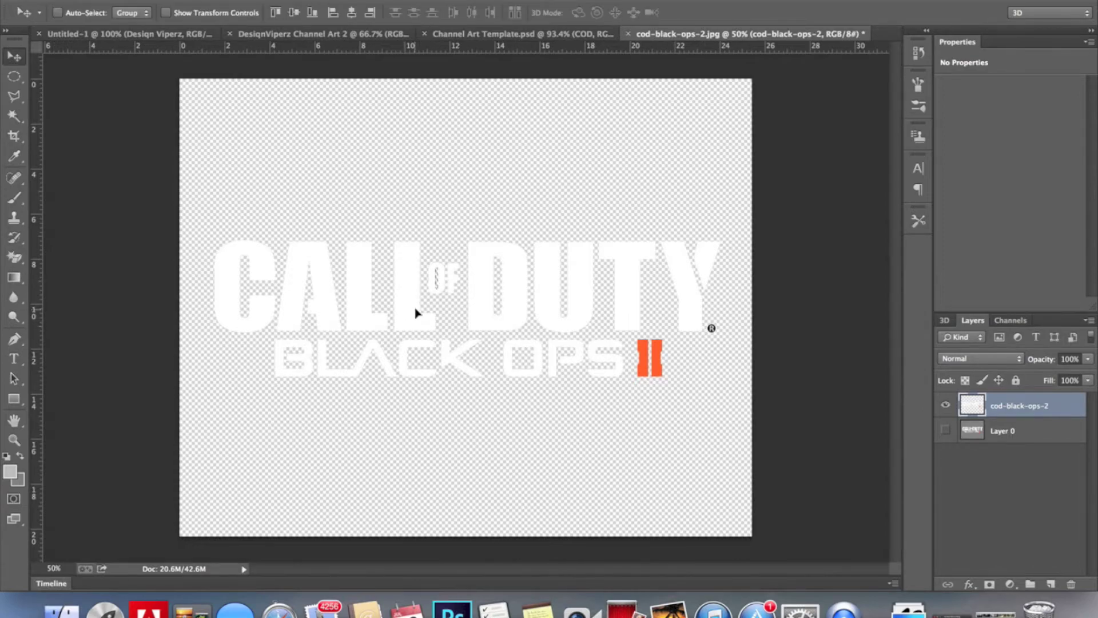
drag(421, 318, 784, 196)
key(ctrl+t)
mouse_move(202, 275)
mouse_down()
mouse_move(858, 421)
mouse_move(274, 320)
mouse_up()
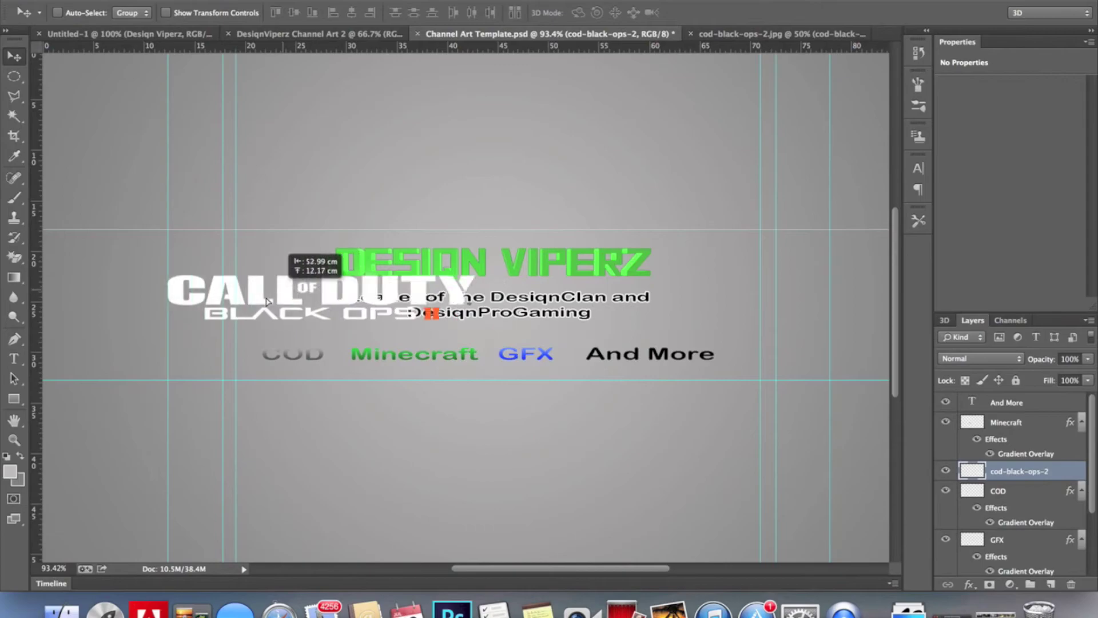
Move the COD logo layer above Layer 0 and set its opacity to 56%
scroll(998, 556, down, 3)
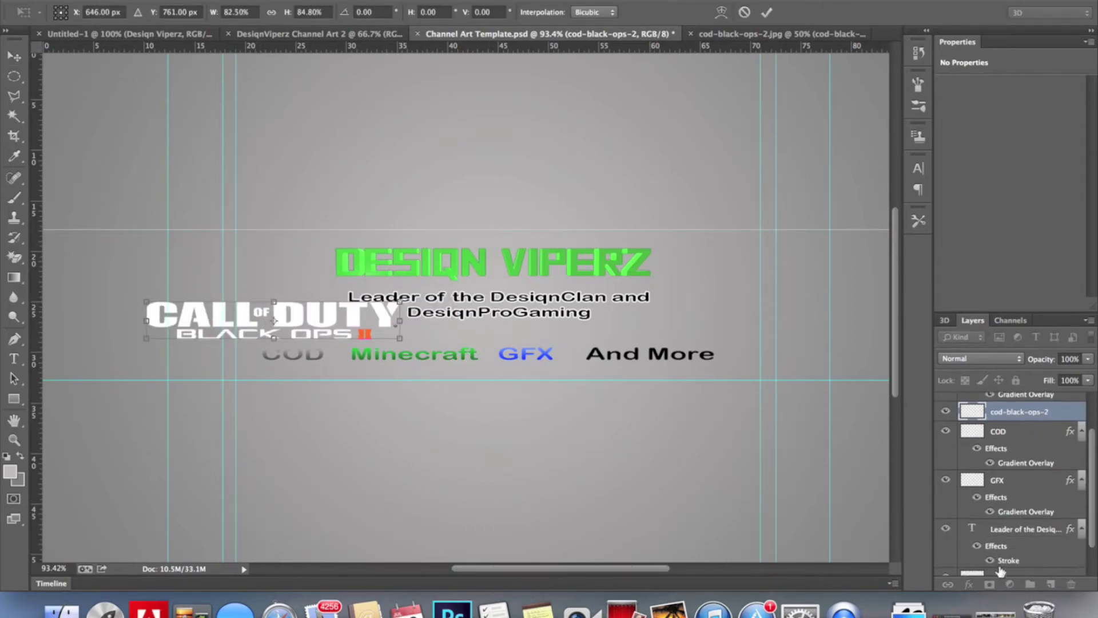
drag(968, 417, 972, 540)
key(5)
key(6)
Position the logo left of the headline and rotate it about 14° counter-clockwise
drag(243, 286, 236, 290)
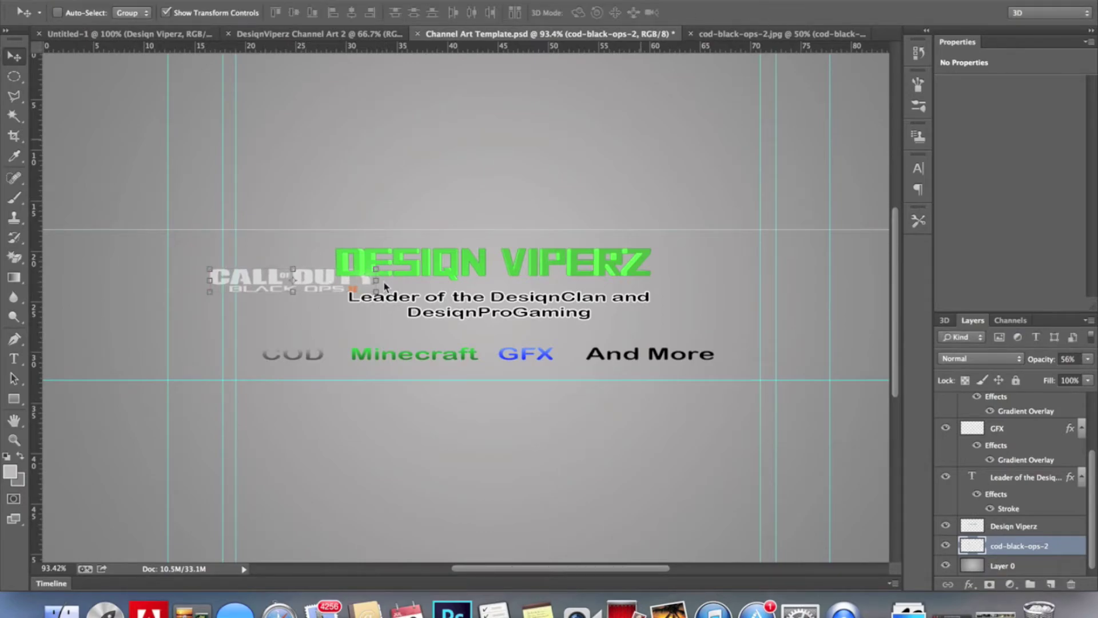
drag(236, 290, 276, 328)
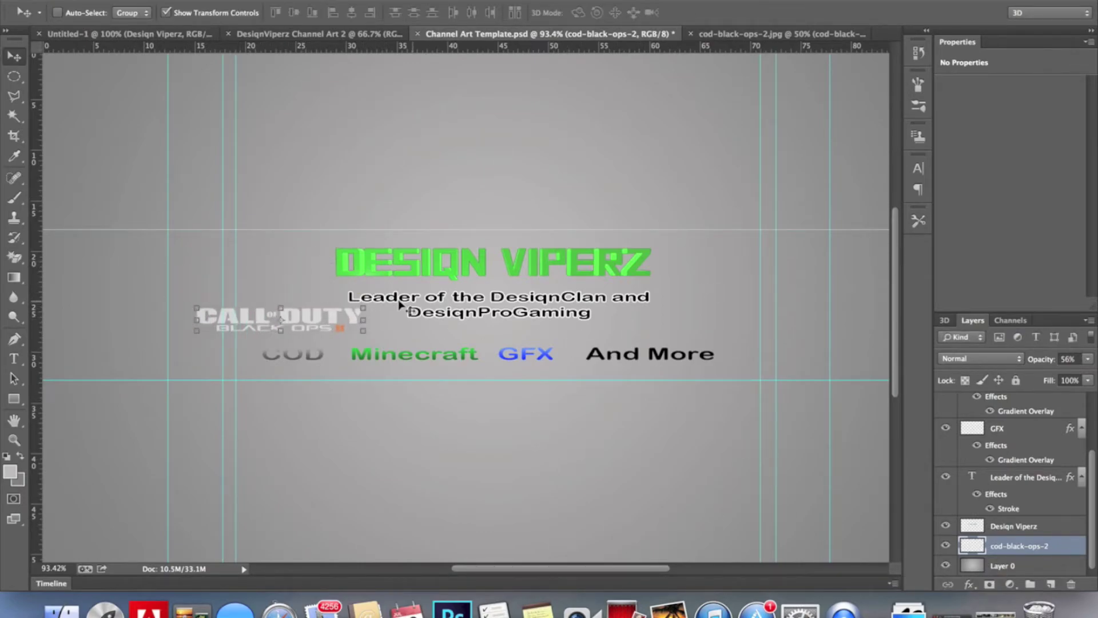
drag(367, 301, 343, 279)
key(v)
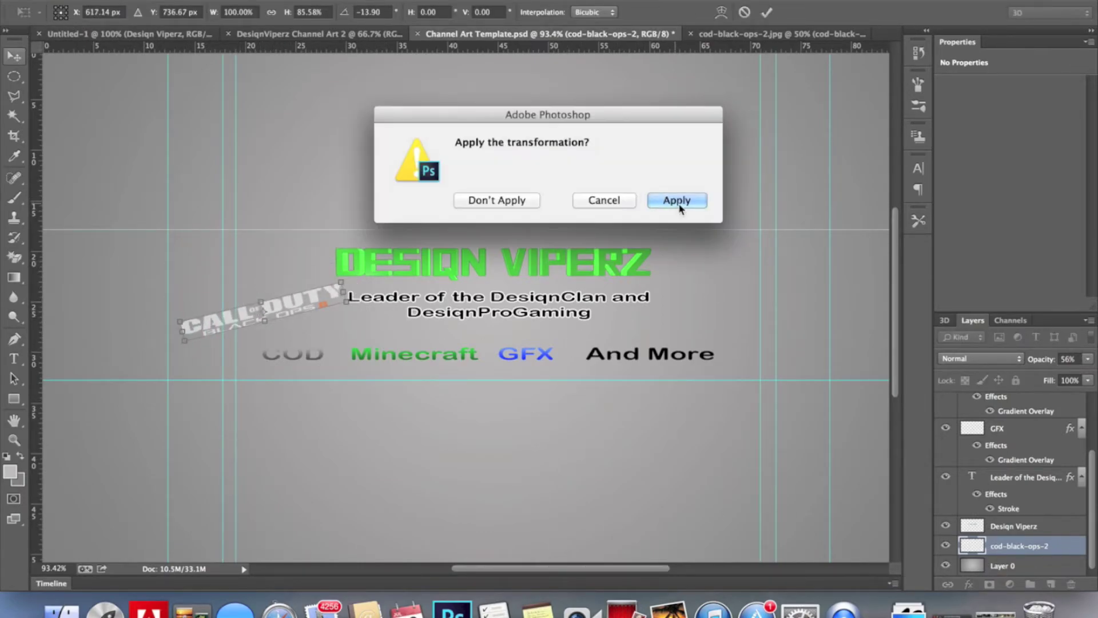
key(Return)
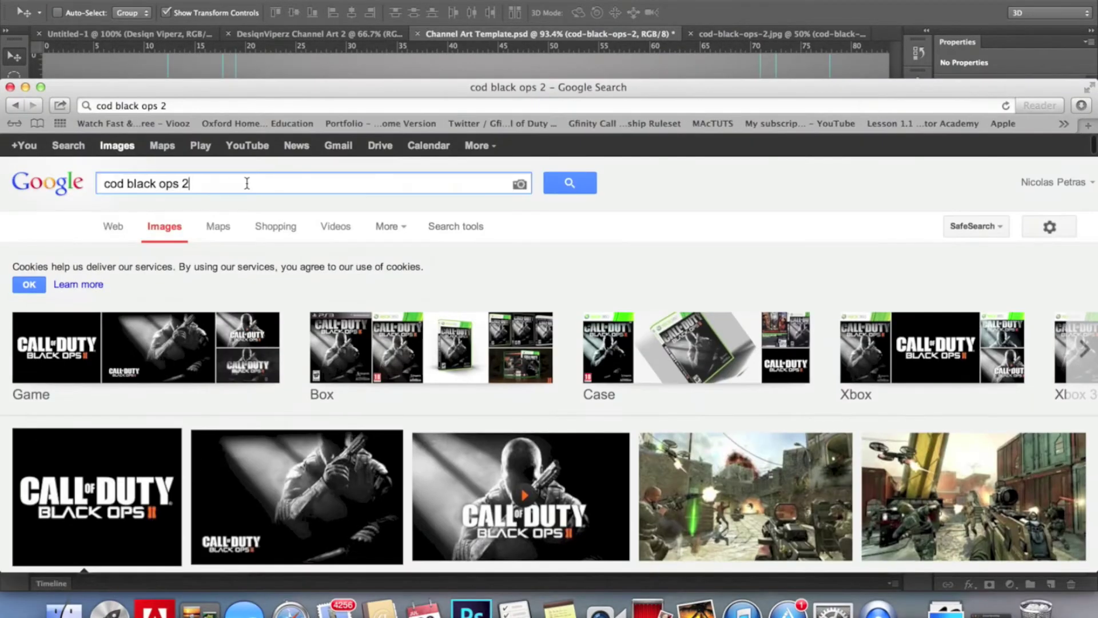
Search images for 'Minecraft creeper' and open a larger creeper preview
triple_click(247, 183)
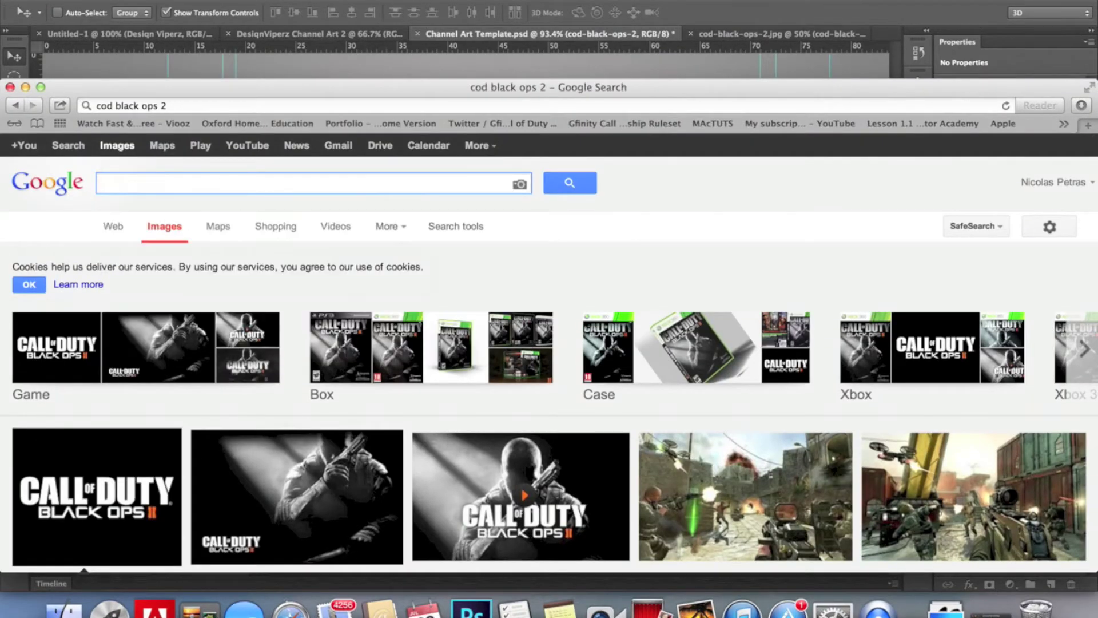
text(Minecraft creeper)
key(Return)
scroll(367, 343, down, 5)
click(367, 365)
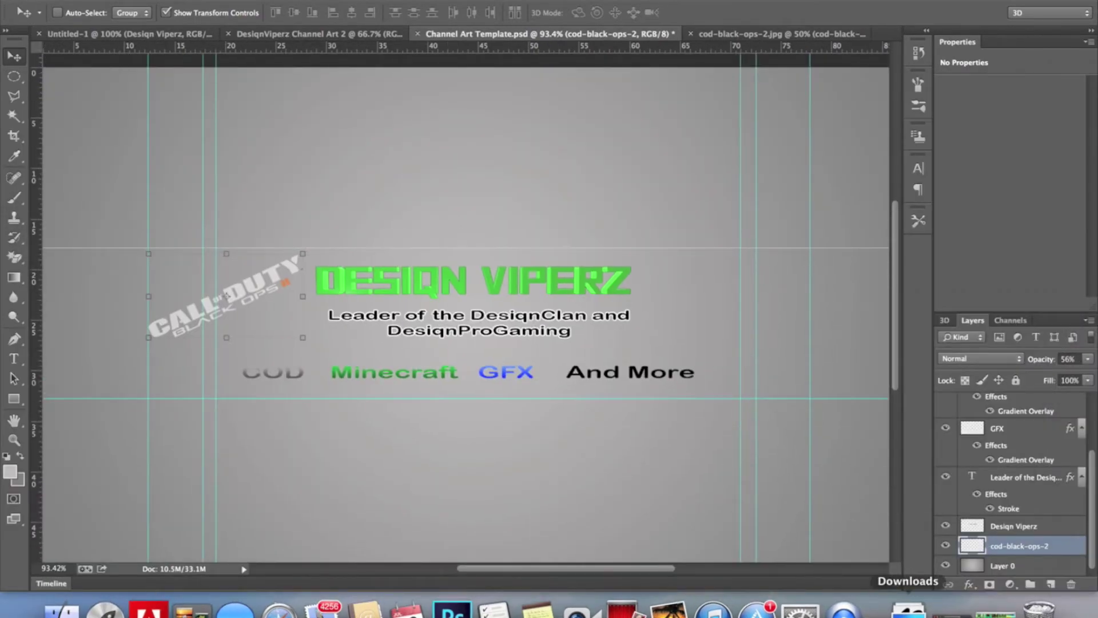
click(86, 1)
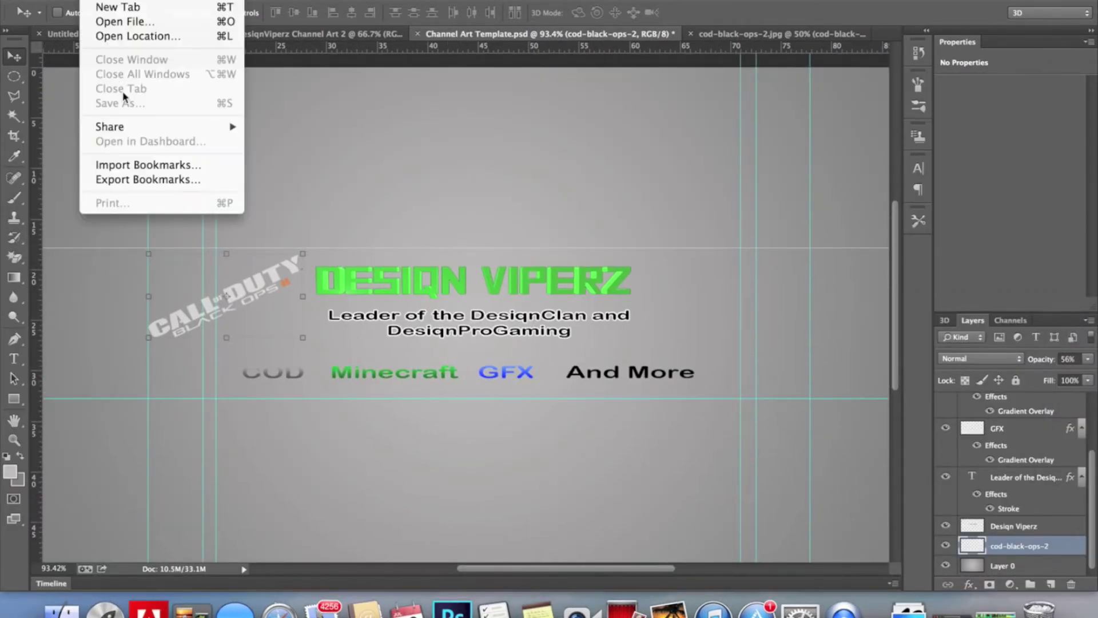
Place 150px-Creeper and position it right of the DESIGN VIPERZ title
click(149, 223)
scroll(495, 166, down, 3)
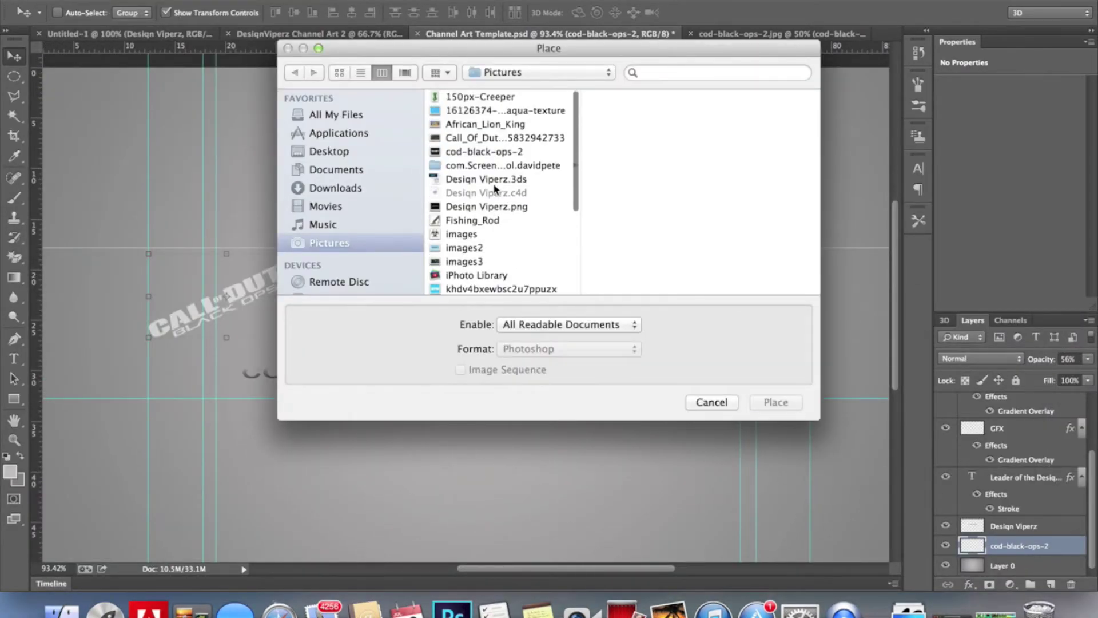
scroll(493, 183, down, 3)
double_click(496, 103)
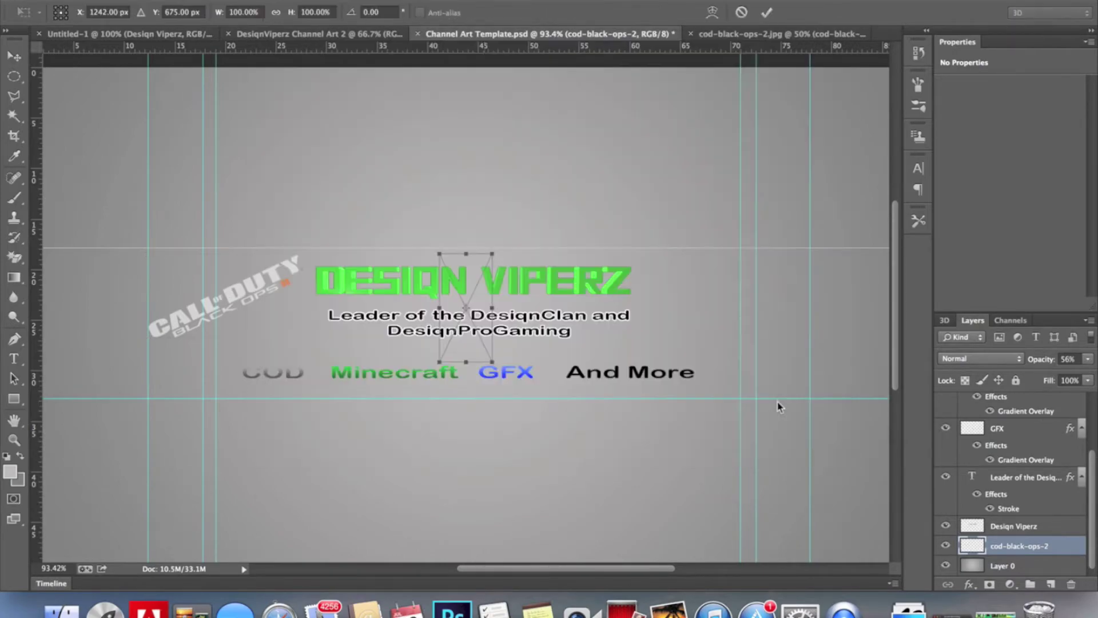
drag(457, 285, 687, 286)
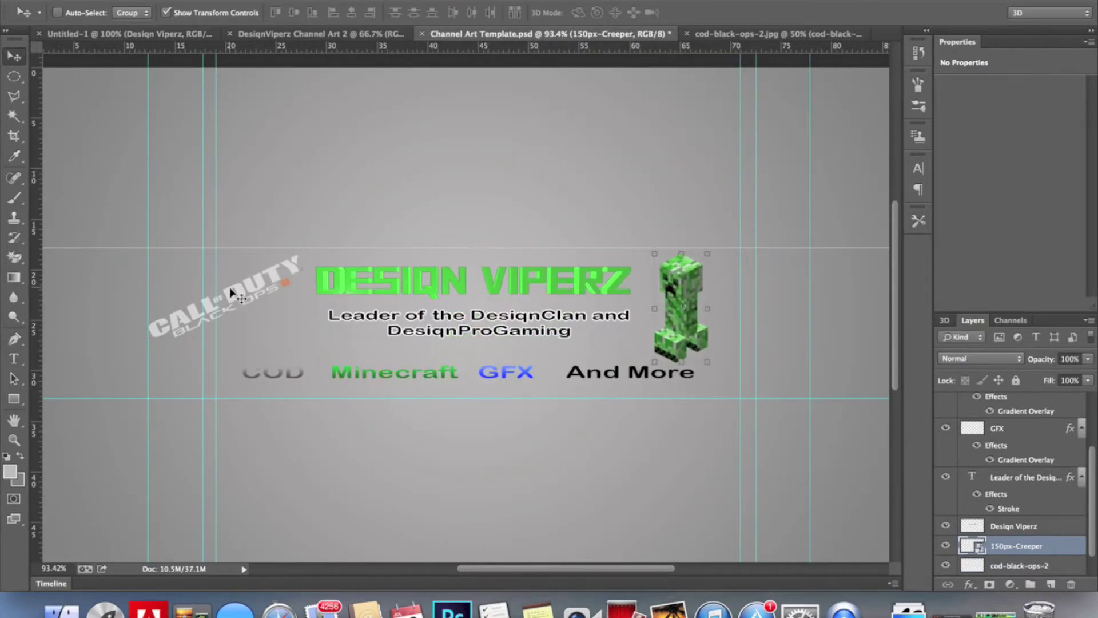
Delete the cod-black-ops-2 logo layer
click(250, 292)
click(1072, 584)
key(Return)
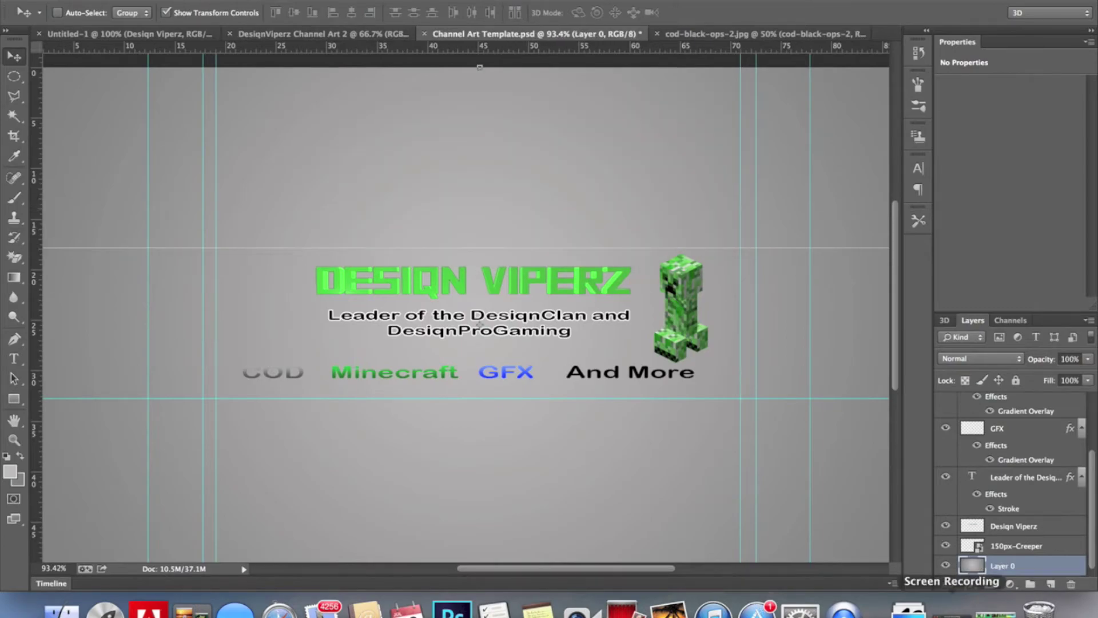
Add 'soldier' to the existing search query in the browser
key(super+Tab)
text(cod soldier)
key(Return)
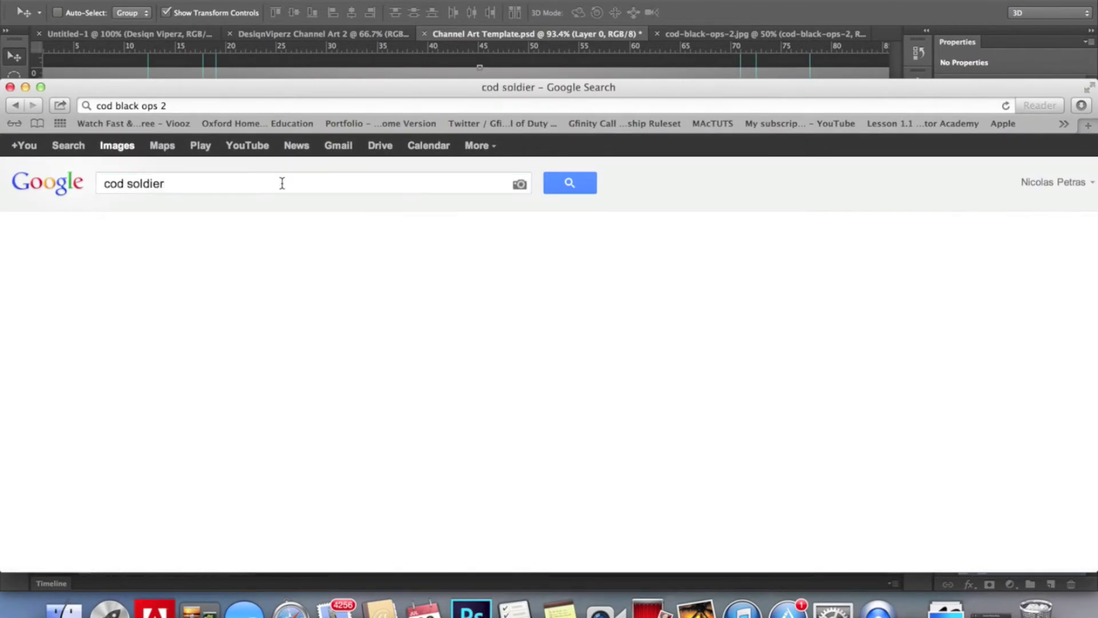
Search for 'soldier no background' and scroll through the results
text(kground)
key(Return)
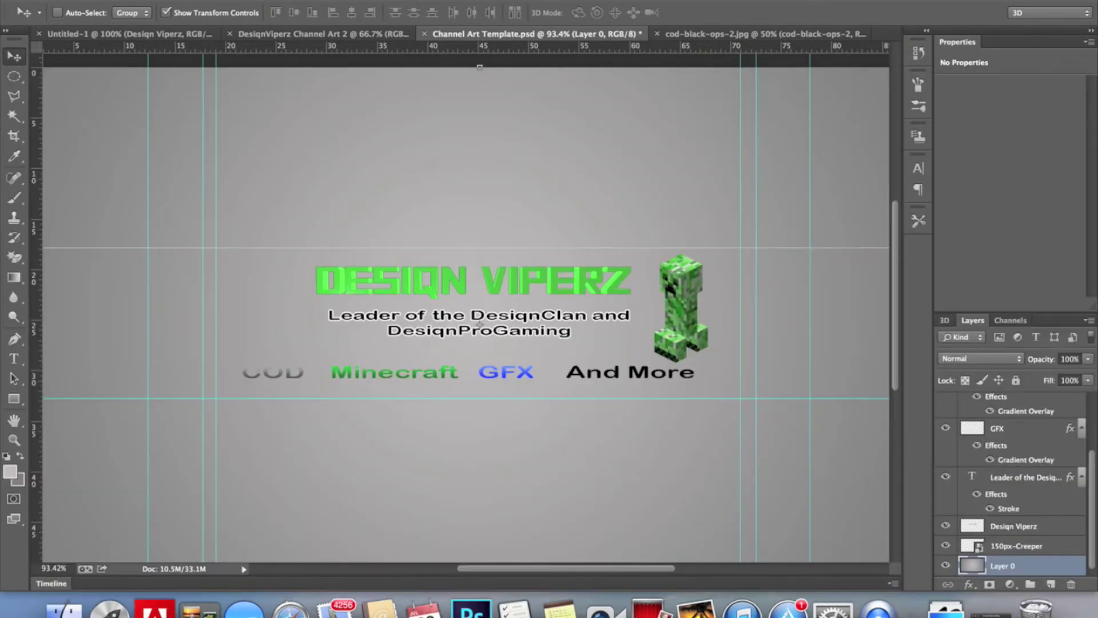
scroll(523, 186, down, 5)
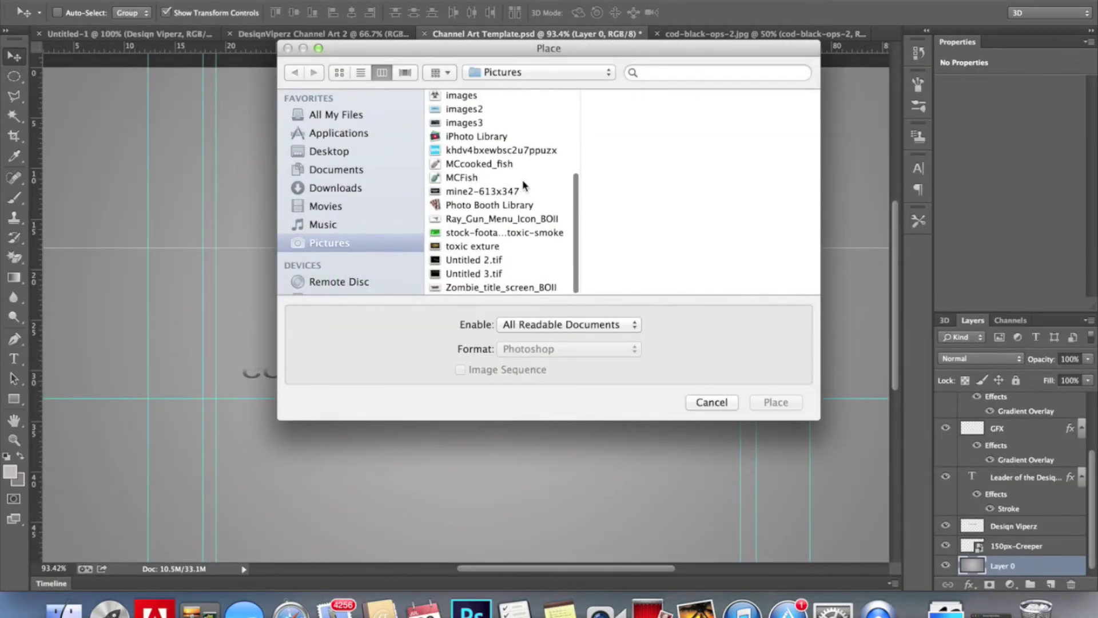
scroll(524, 186, up, 5)
scroll(490, 279, down, 4)
scroll(493, 288, down, 2)
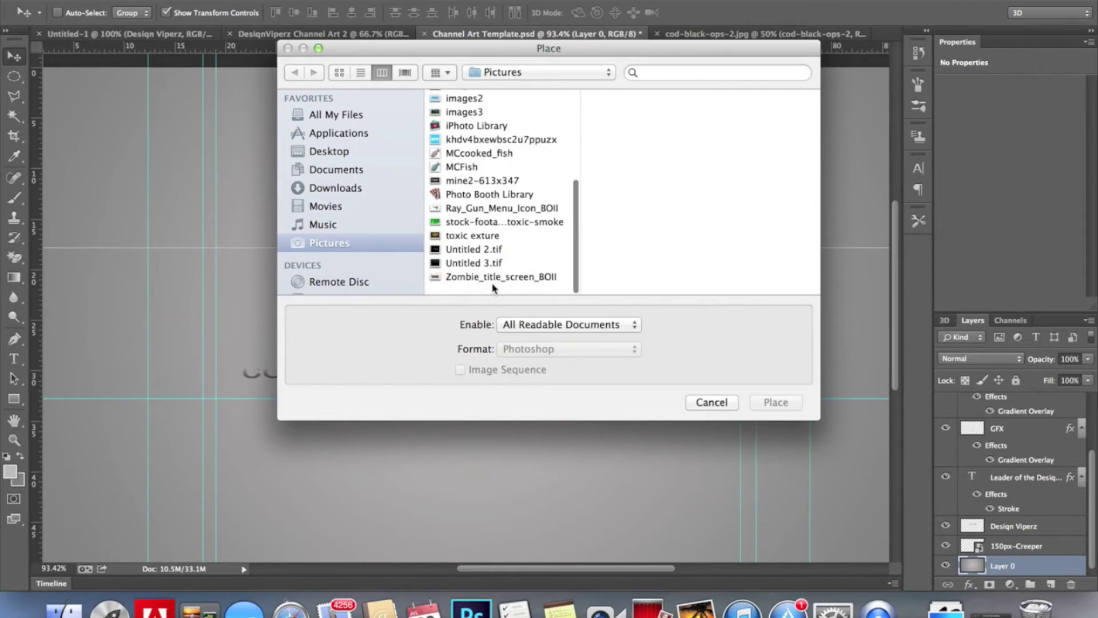
click(687, 408)
Search images only for 'cod soldier no background'
text(soildeir no backround)
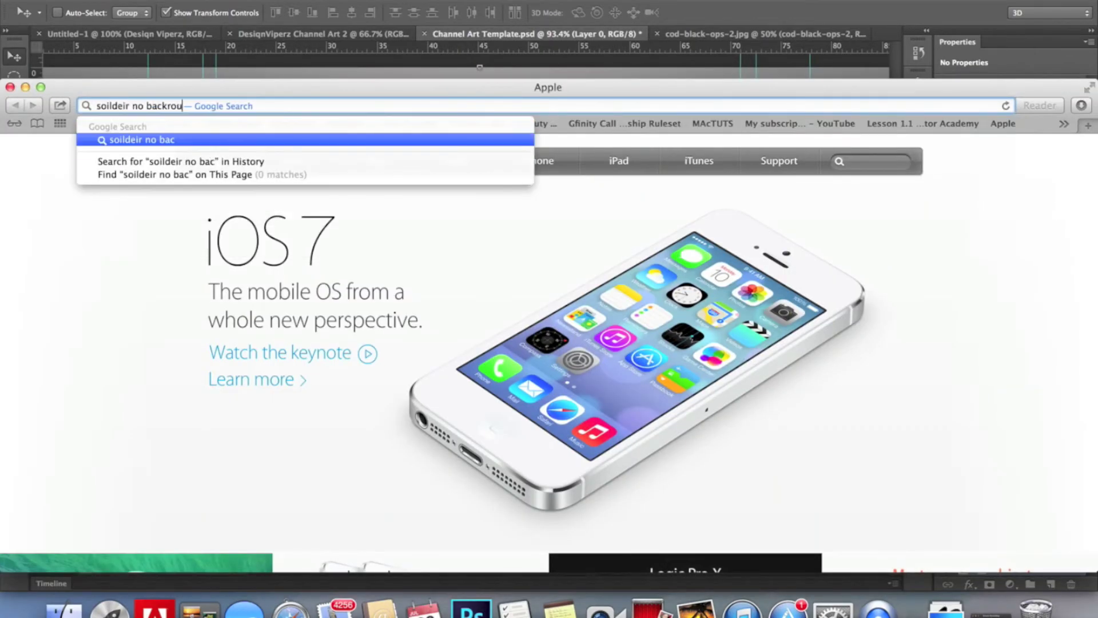
key(Return)
click(164, 226)
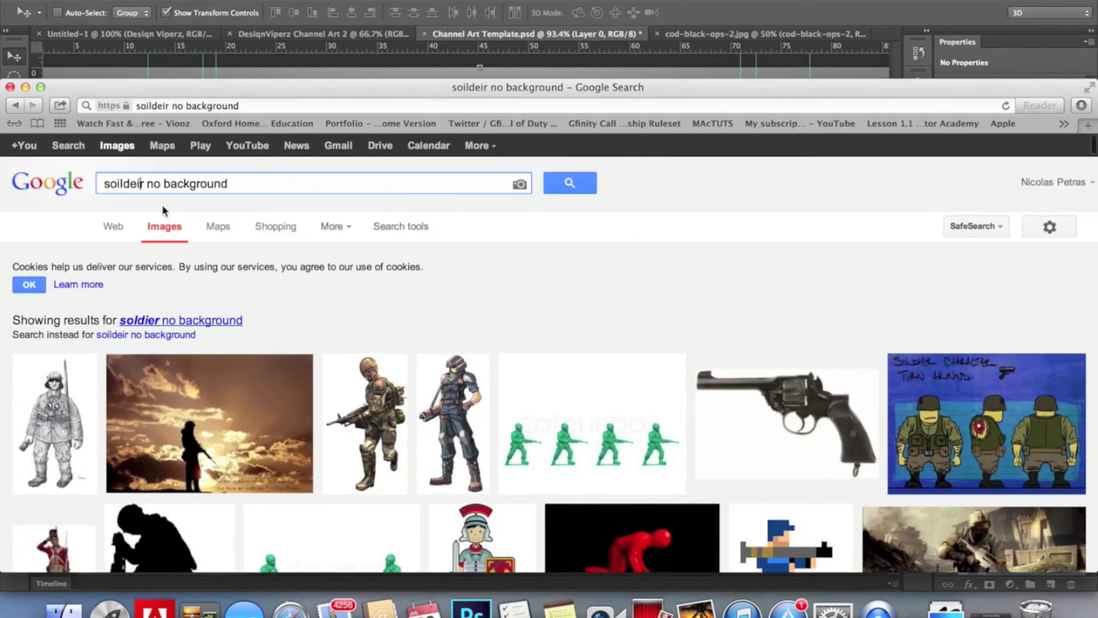
text(cod)
key(Return)
Open a tank soldier image preview, then quit Safari and open a Finder window
scroll(598, 429, down, 5)
scroll(597, 429, down, 5)
scroll(598, 429, down, 5)
scroll(597, 428, down, 5)
scroll(597, 429, down, 3)
click(738, 446)
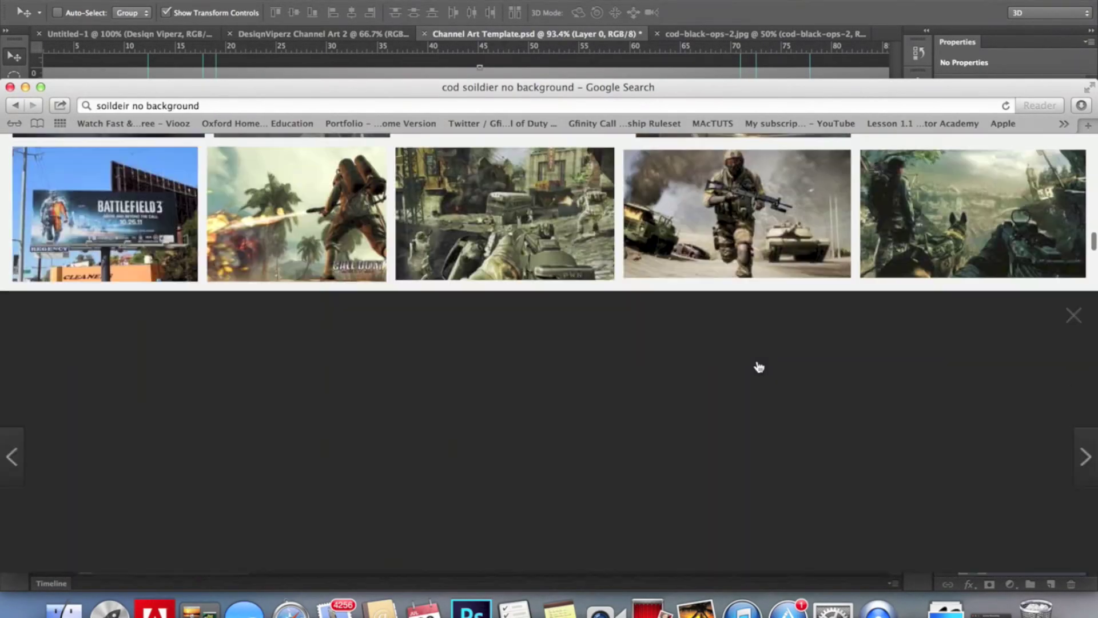
click(9, 87)
click(307, 396)
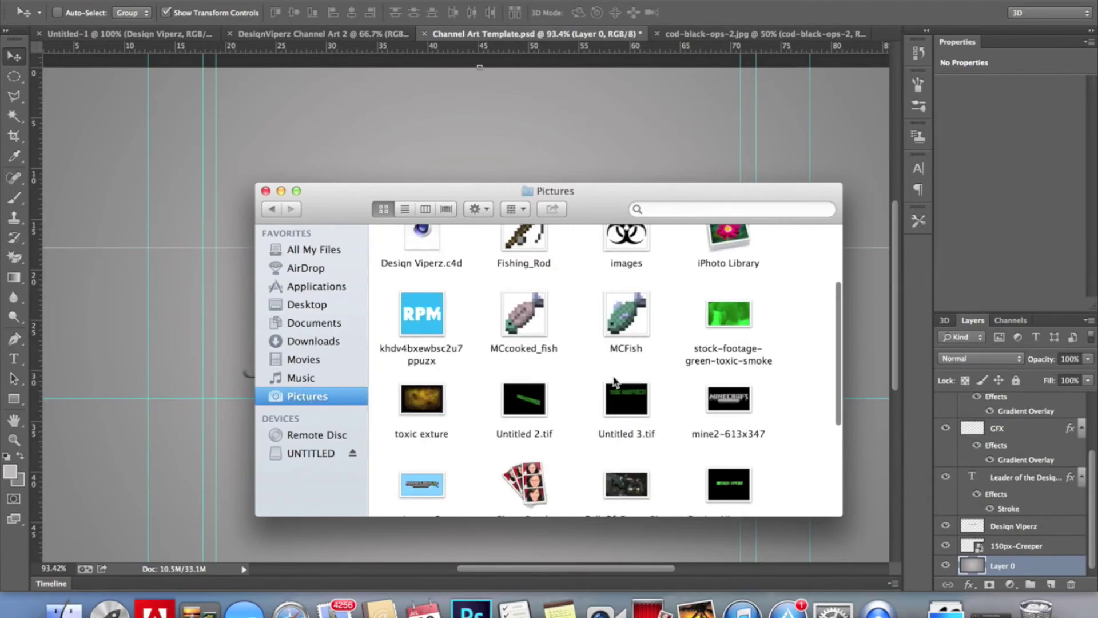
Drag Ray_Gun_Menu_Icon_BOII from Pictures onto the canvas left of the title
scroll(523, 398, down, 3)
click(523, 395)
drag(523, 399, 273, 299)
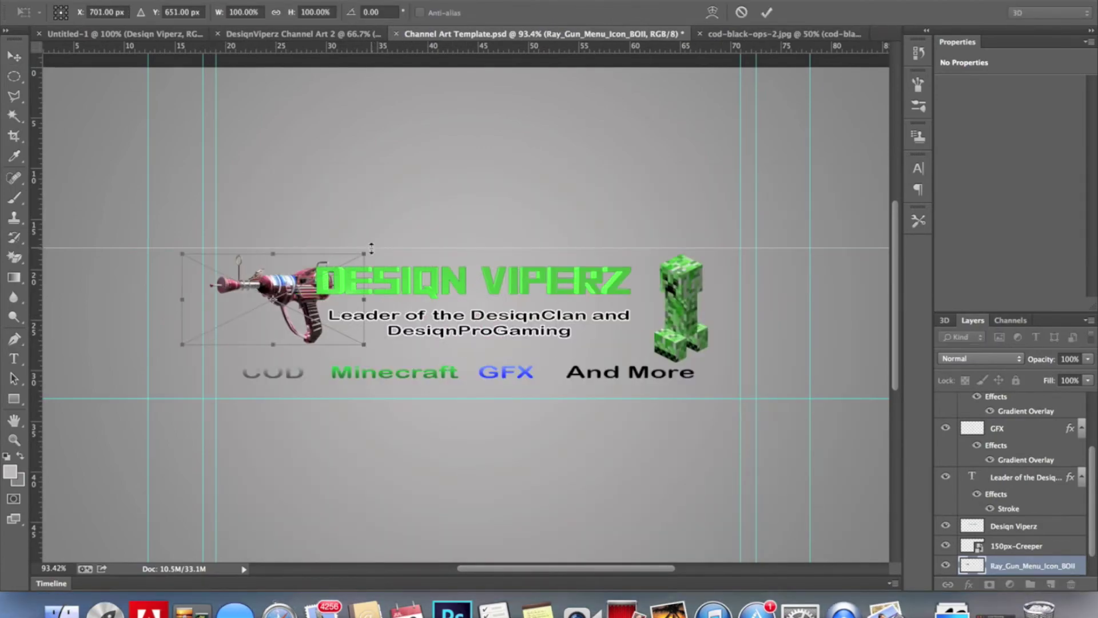
Place the viper no-background image from the Desktop into the artwork
click(114, 3)
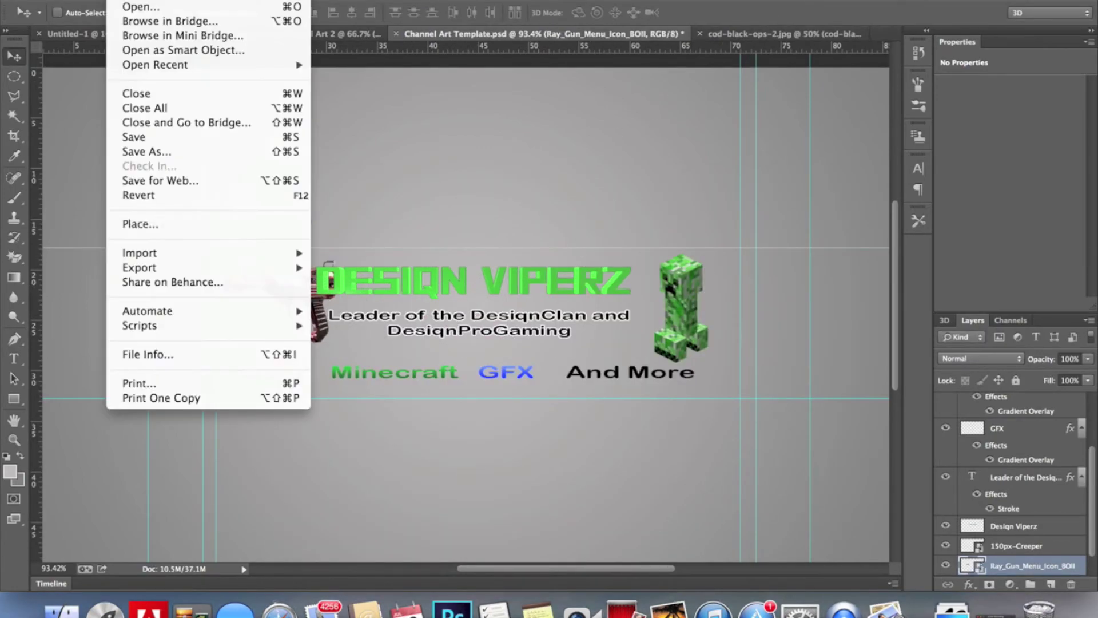
click(137, 223)
click(327, 243)
click(330, 151)
click(474, 126)
double_click(474, 125)
Shrink the viper beside And More, then delete its layer
mouse_move(600, 188)
mouse_down()
mouse_move(620, 364)
mouse_move(585, 365)
mouse_up()
drag(645, 342, 582, 408)
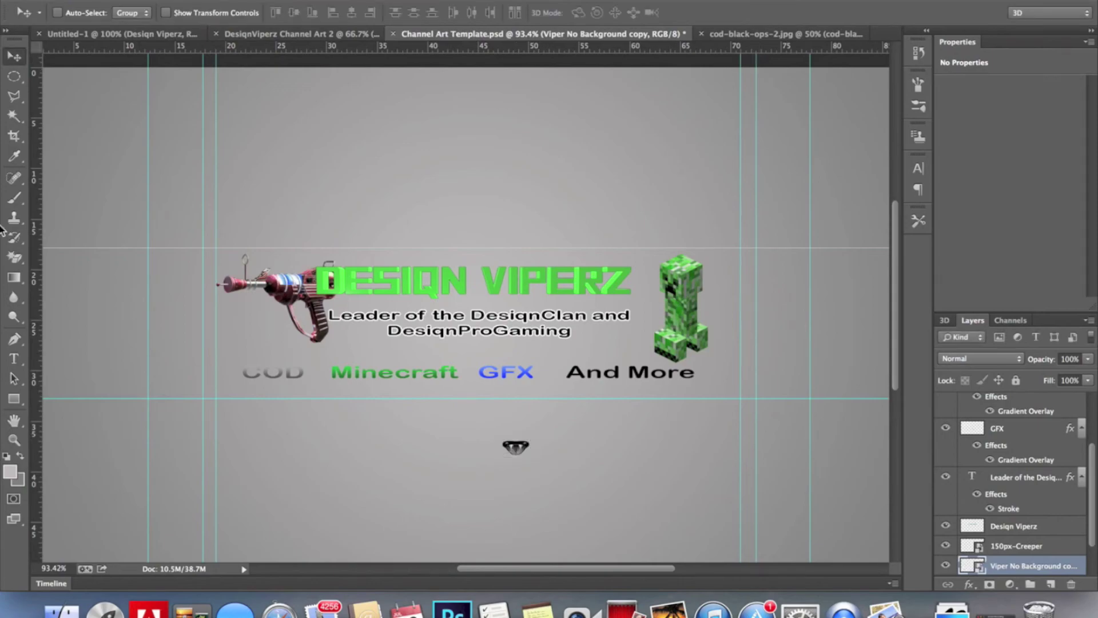
drag(719, 386, 707, 375)
right_click(1020, 568)
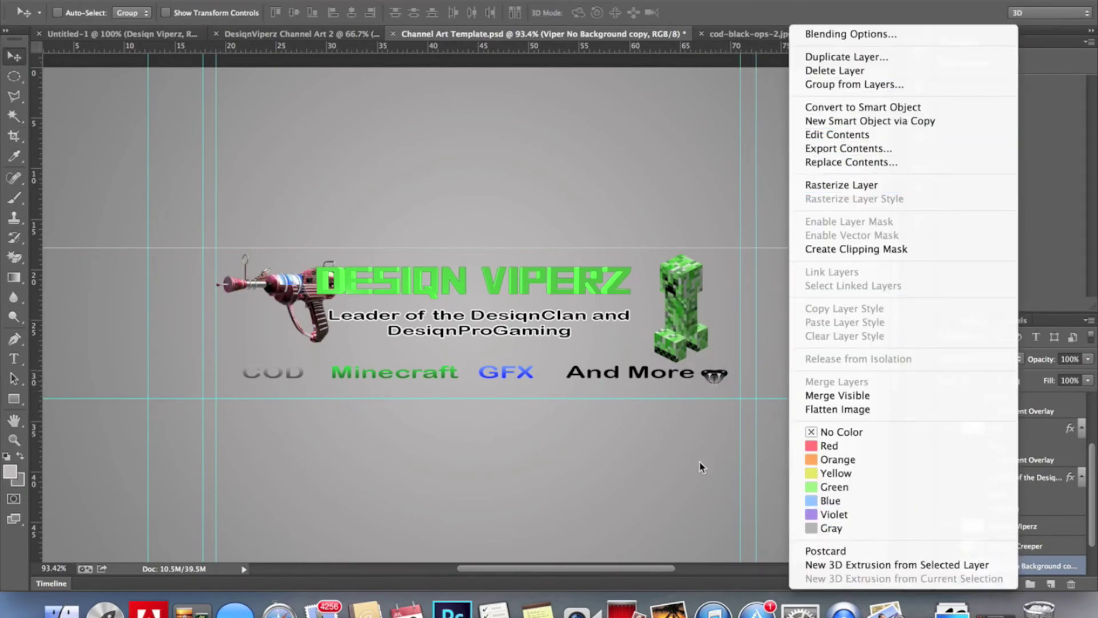
key(Delete)
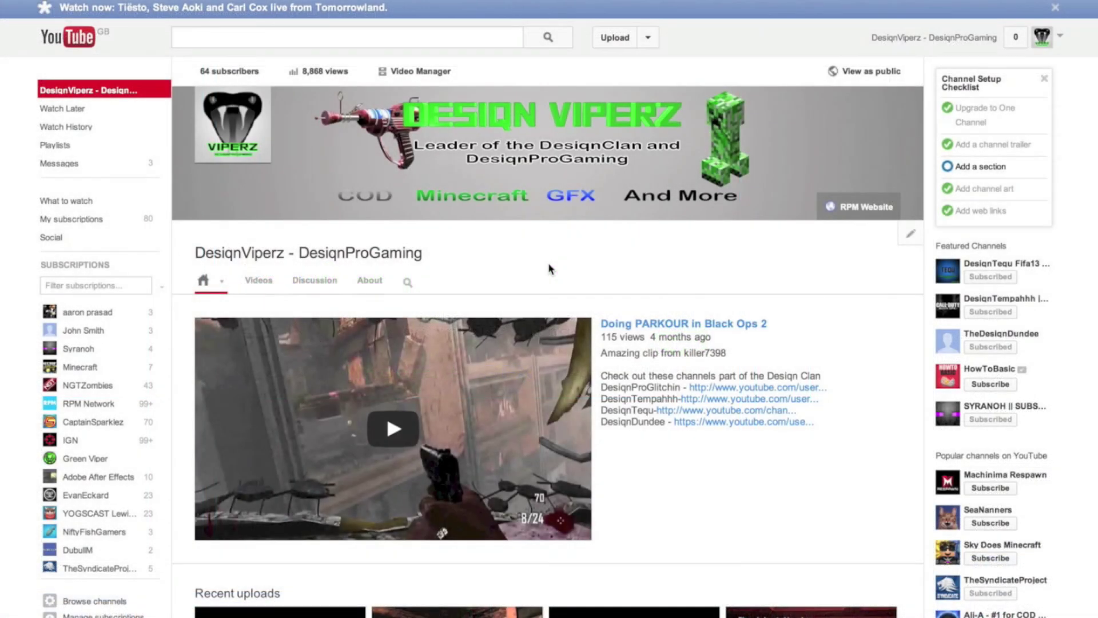